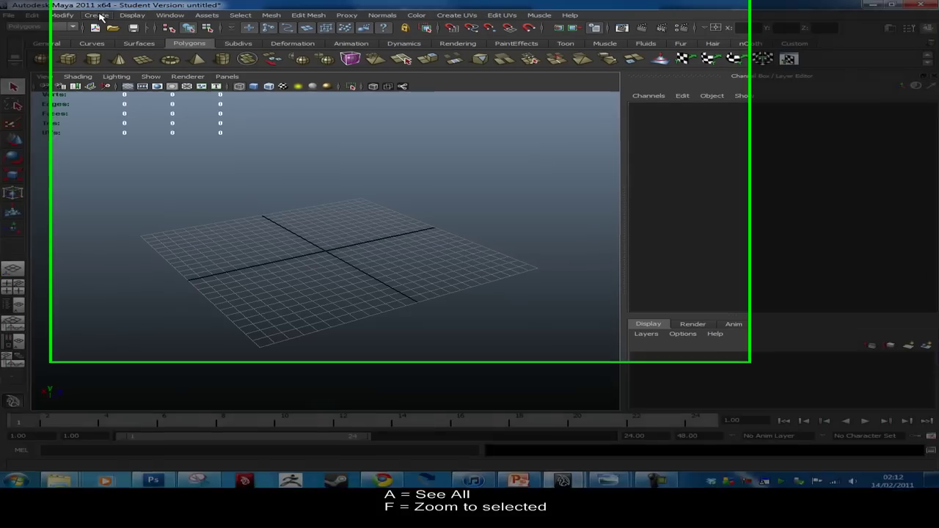
Create a polygon cube near the grid centre, about 8.4 wide, 18.7 high and 8.3 deep
{"action": "left_click", "coordinate": [104, 16]}
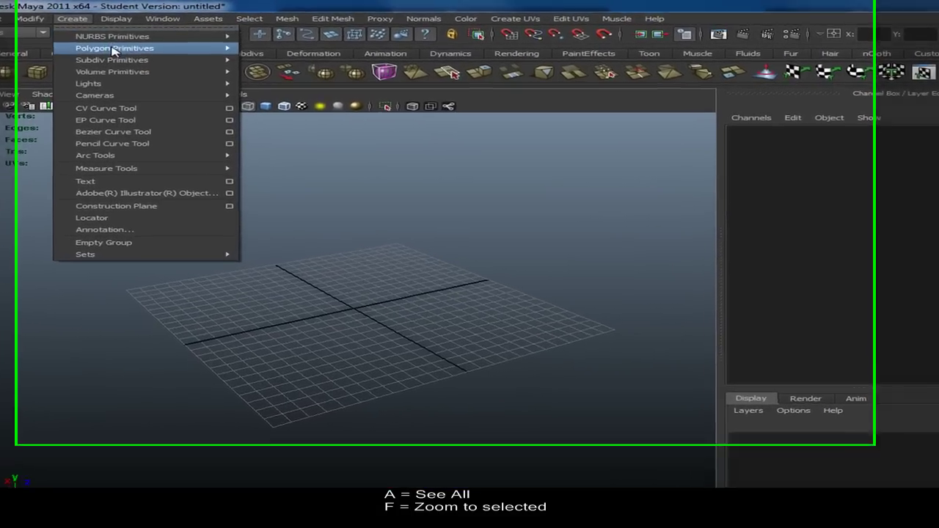
{"action": "mouse_move", "coordinate": [143, 43]}
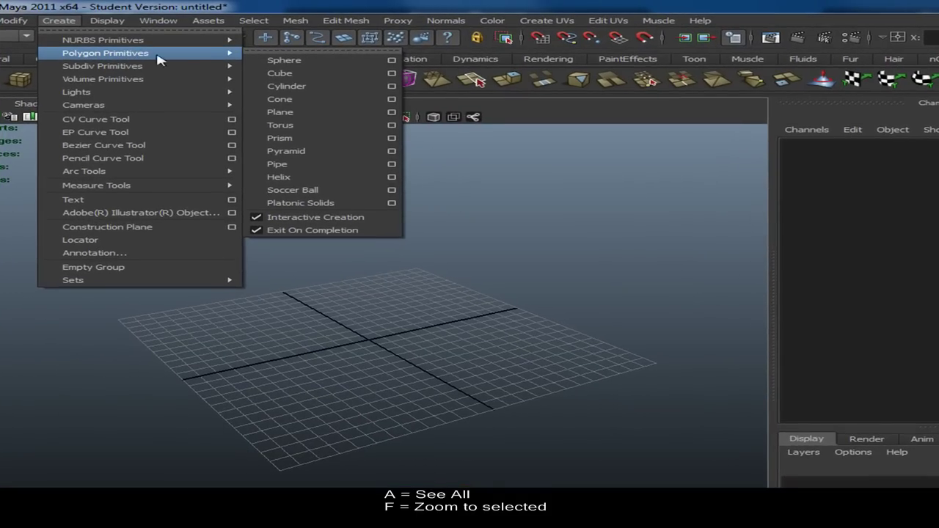
{"action": "left_click", "coordinate": [302, 74]}
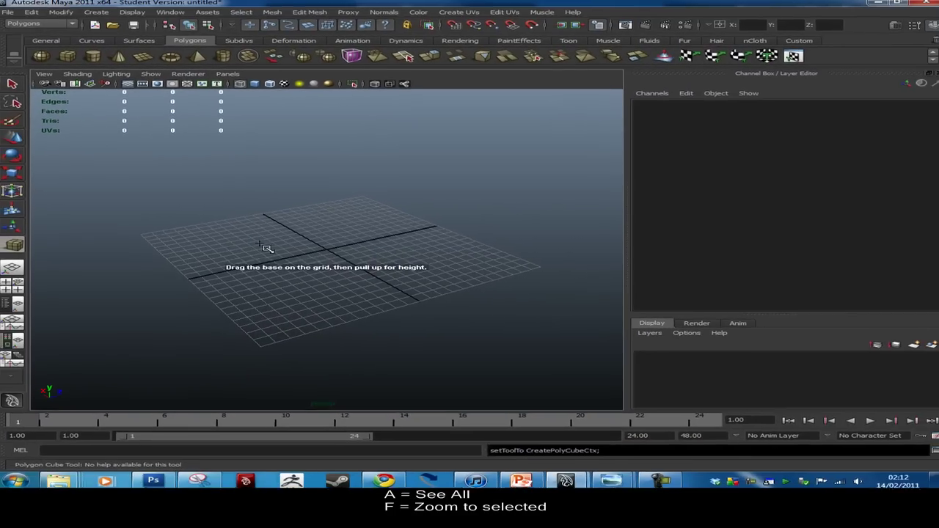
{"action": "left_click_drag", "start_coordinate": [346, 228], "coordinate": [395, 254]}
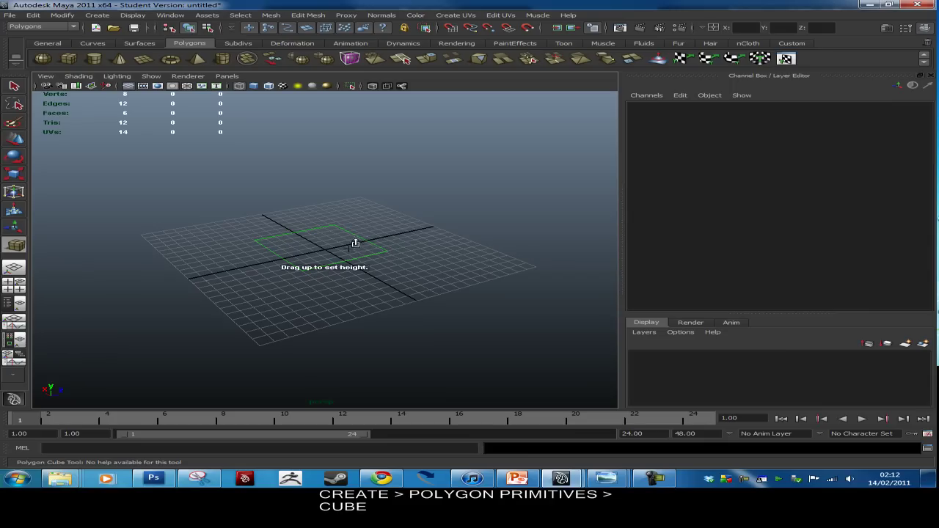
{"action": "left_click_drag", "start_coordinate": [356, 241], "coordinate": [355, 85]}
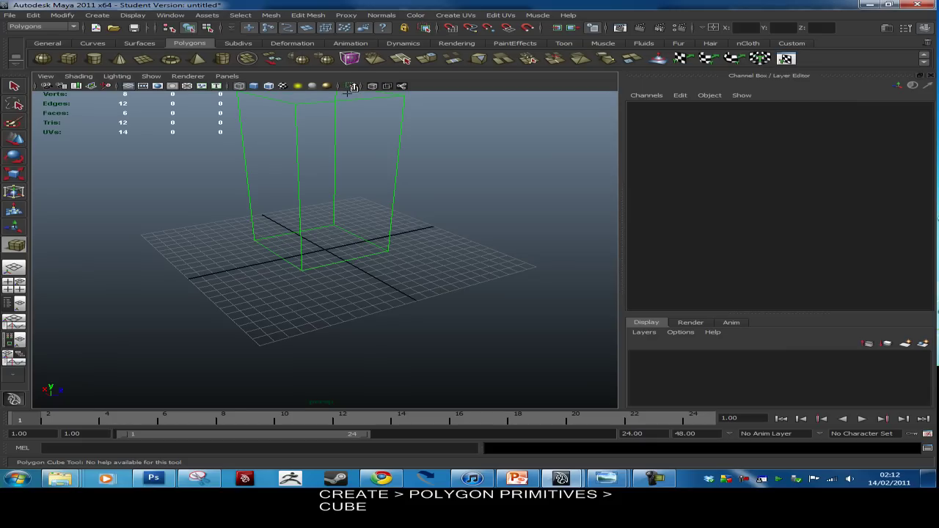
{"action": "left_click_drag", "start_coordinate": [348, 89], "coordinate": [347, 89]}
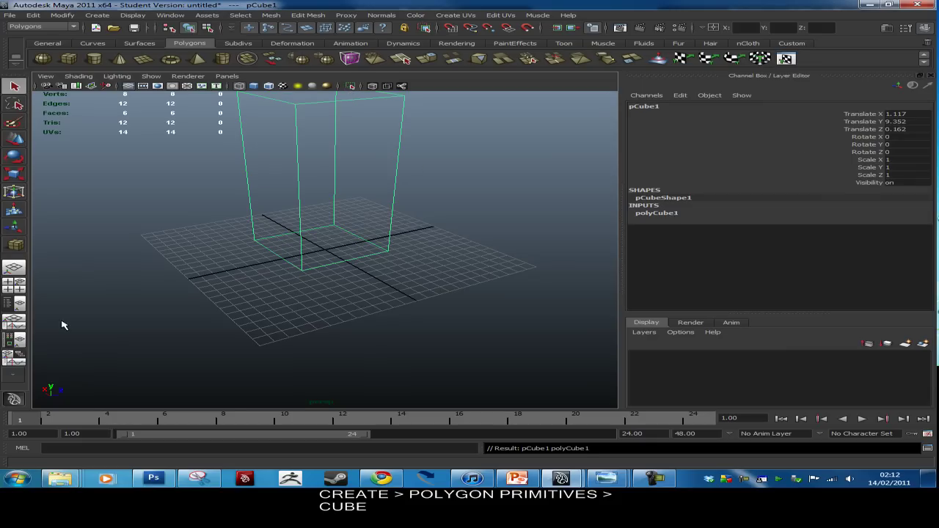
Frame the cube in the view and switch between the Tool Settings, Channel Box and Attribute Editor, finishing on the Attribute Editor
{"action": "left_click", "coordinate": [887, 27]}
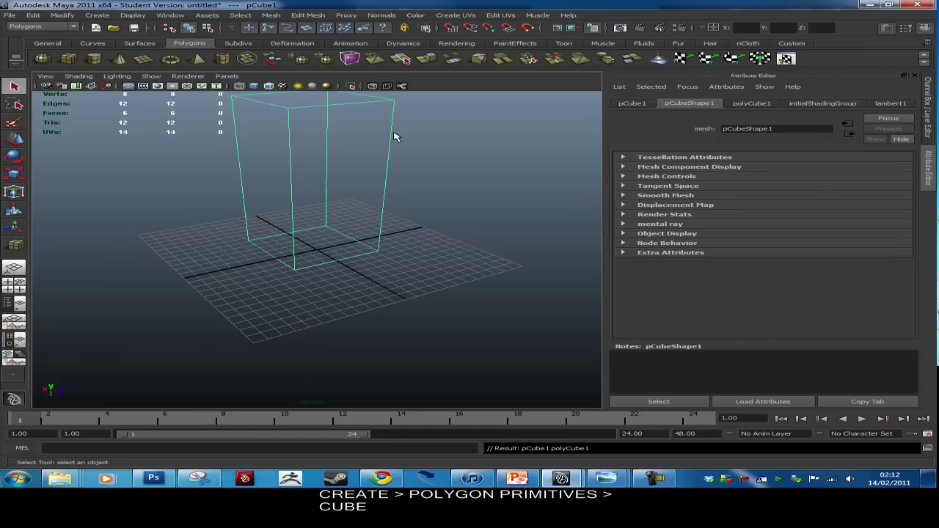
{"action": "key", "text": "f"}
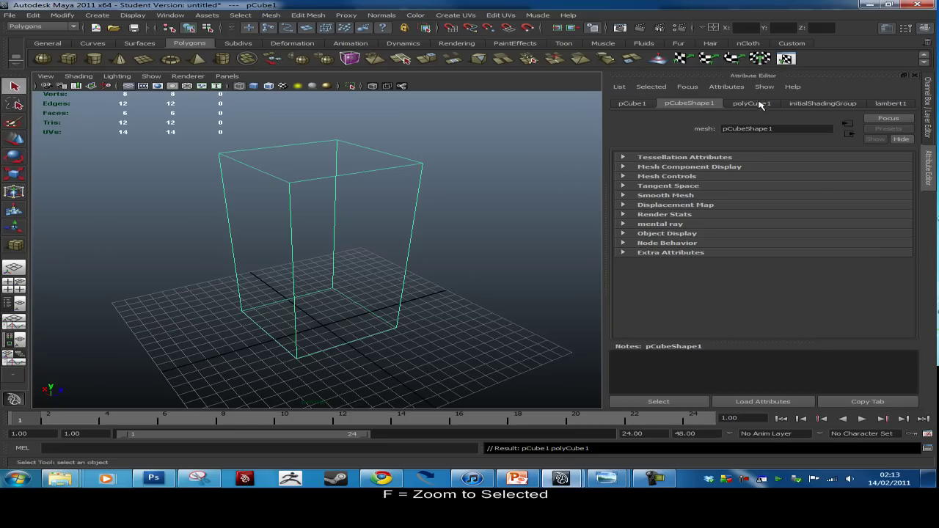
{"action": "left_click", "coordinate": [924, 27]}
{"action": "left_click", "coordinate": [924, 27]}
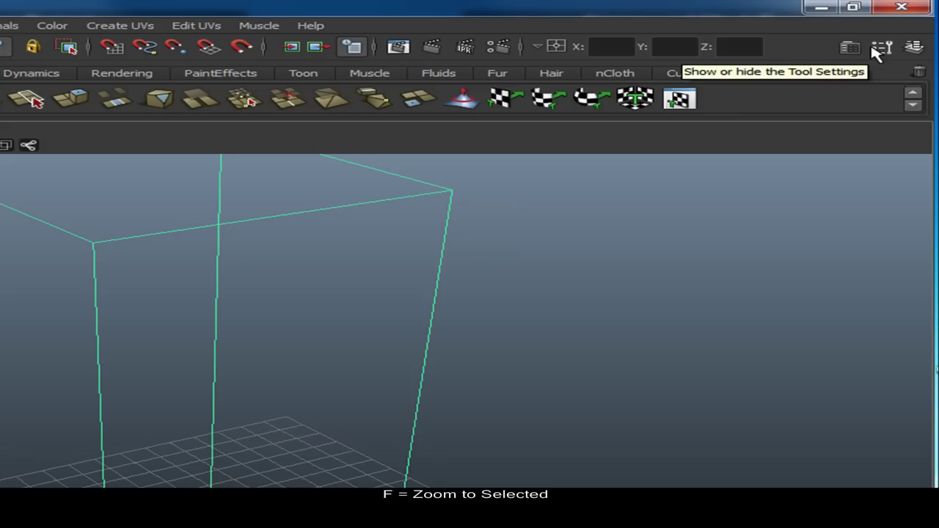
{"action": "left_click", "coordinate": [913, 49]}
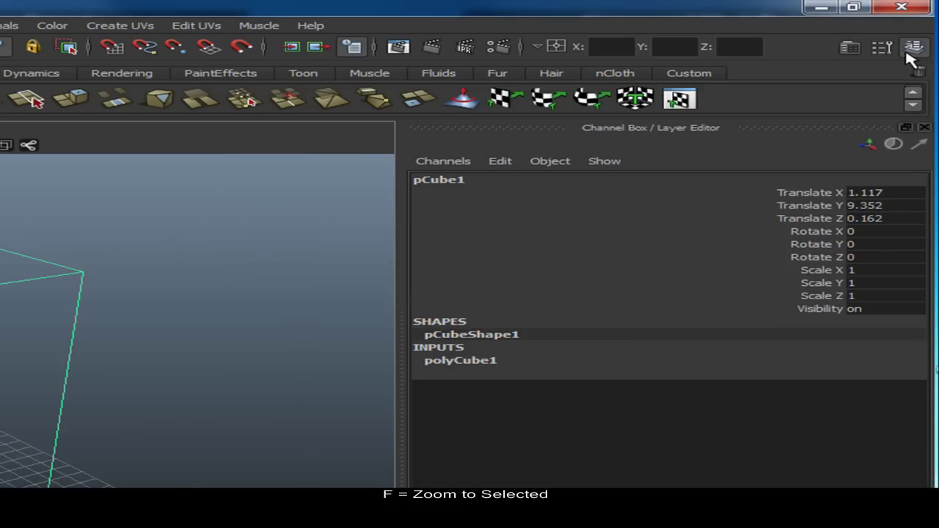
{"action": "left_click", "coordinate": [912, 53]}
{"action": "left_click", "coordinate": [911, 53]}
{"action": "left_click", "coordinate": [910, 53]}
{"action": "left_click", "coordinate": [916, 53]}
{"action": "left_click", "coordinate": [916, 53]}
{"action": "left_click", "coordinate": [851, 48]}
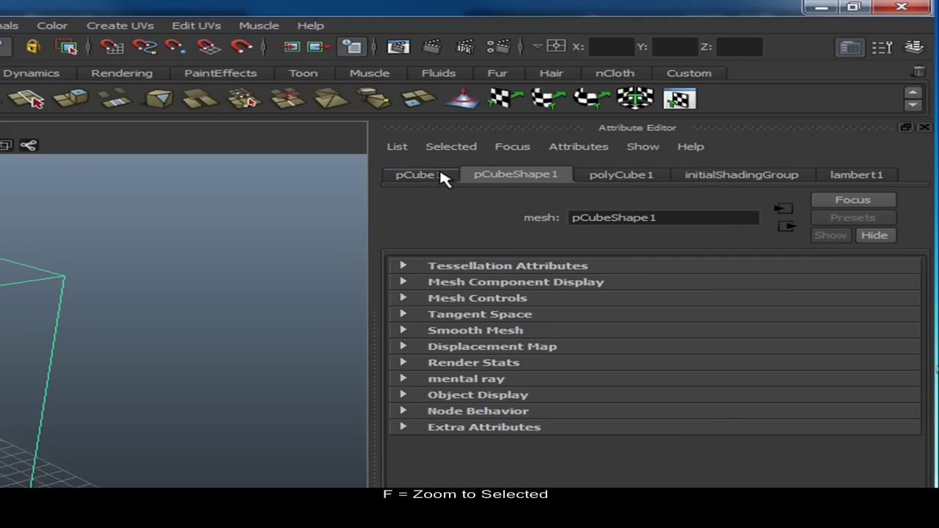
View the cube's polyCube1 creation settings in both the Channel Box and the Attribute Editor
{"action": "left_click", "coordinate": [608, 174]}
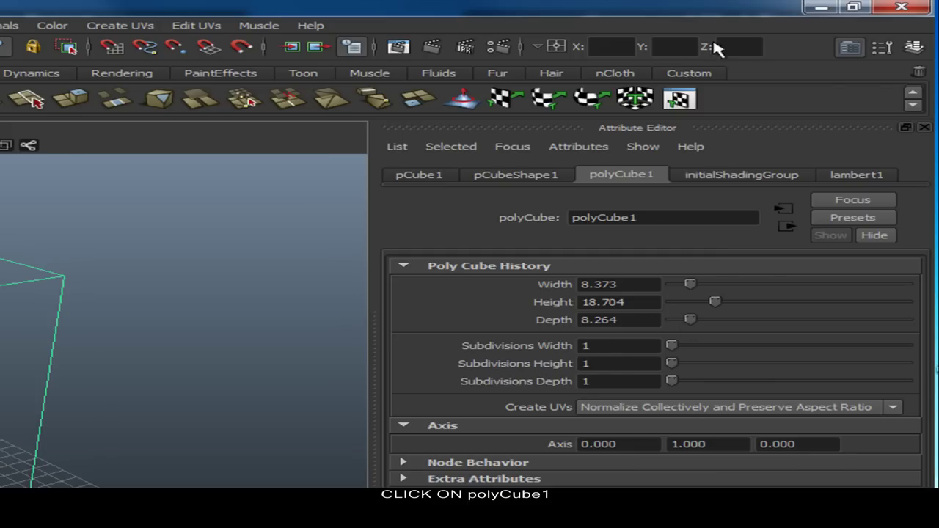
{"action": "left_click", "coordinate": [916, 46]}
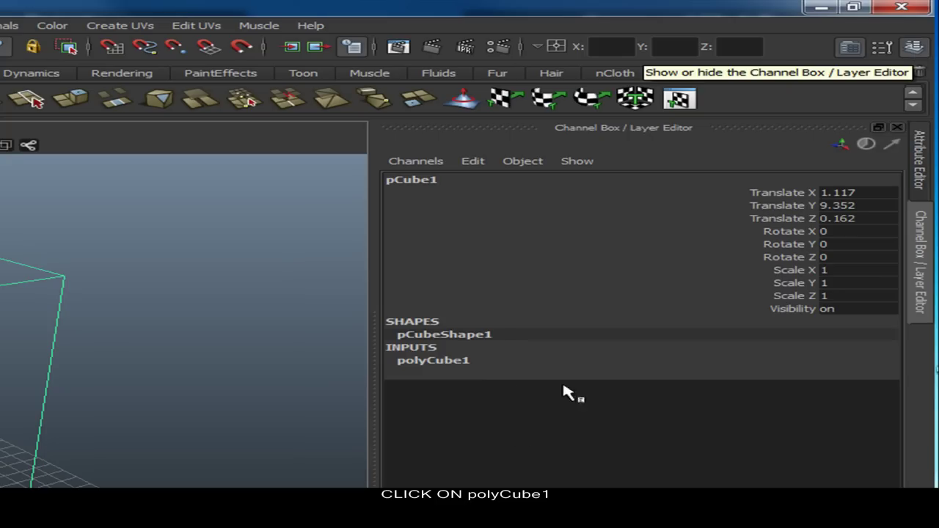
{"action": "left_click", "coordinate": [426, 363]}
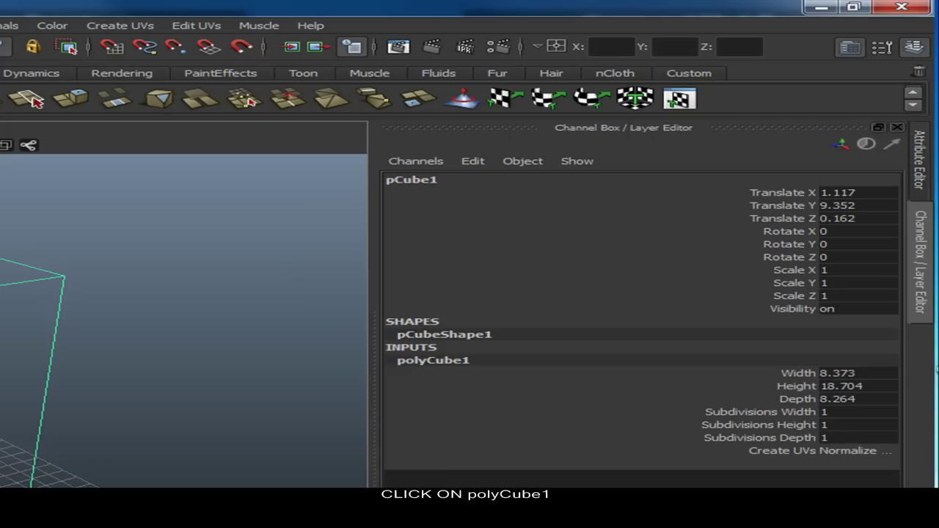
{"action": "left_click", "coordinate": [915, 50]}
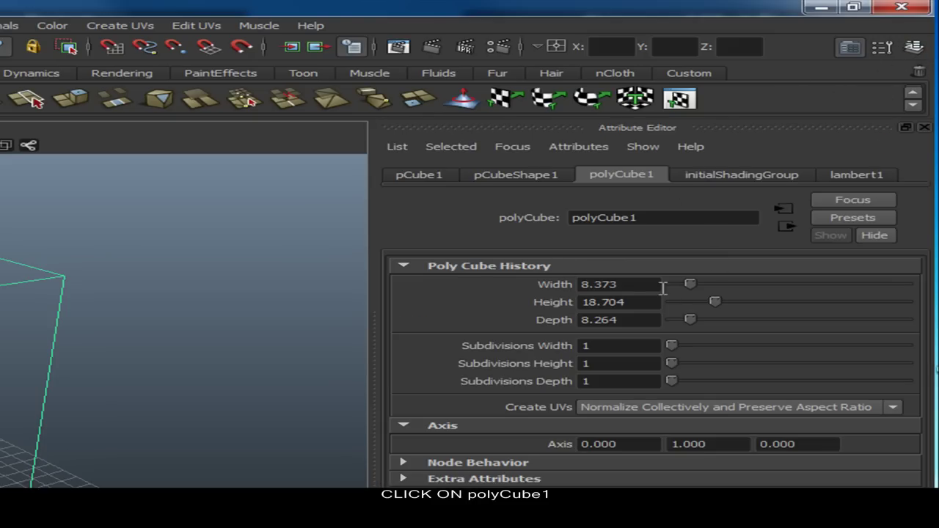
Set the cube's width to 10 and its depth to 10 in the polyCube1 settings
{"action": "left_click_drag", "start_coordinate": [643, 287], "coordinate": [551, 286]}
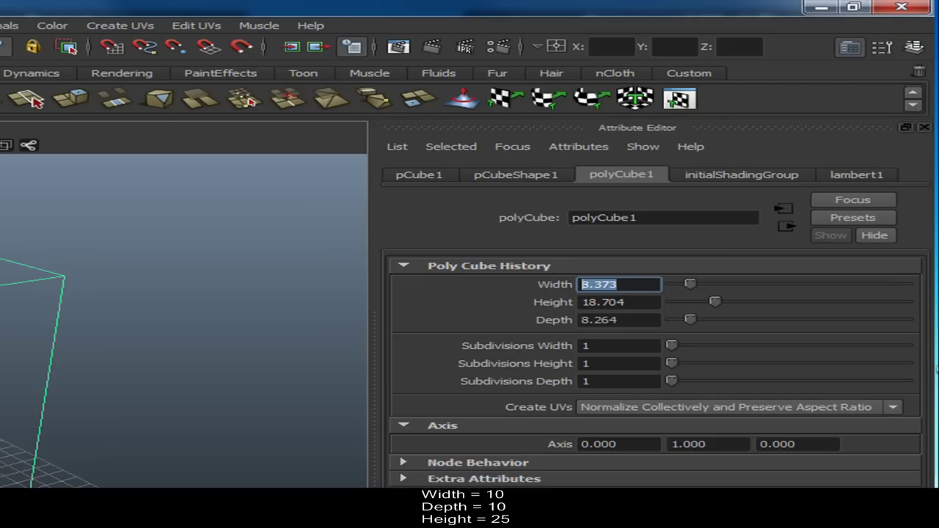
{"action": "type", "text": "10"}
{"action": "left_click", "coordinate": [642, 303]}
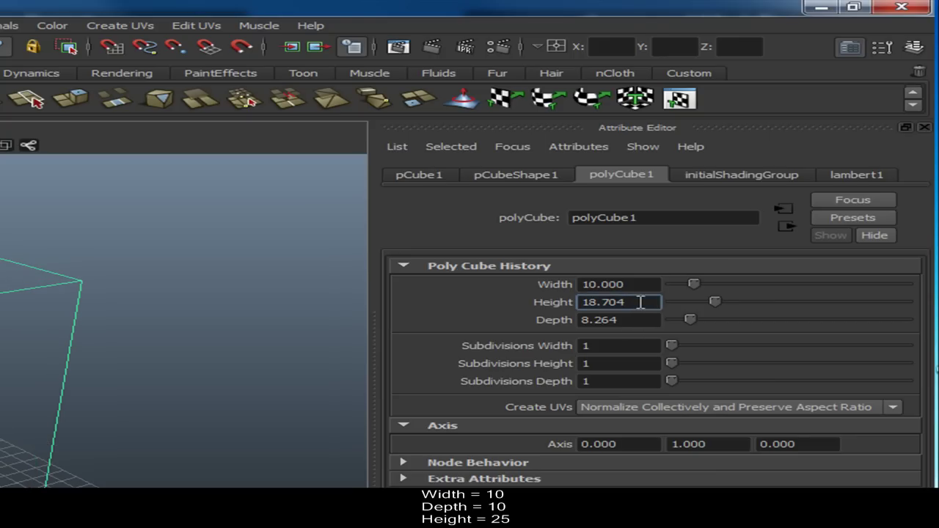
{"action": "key", "text": "Tab"}
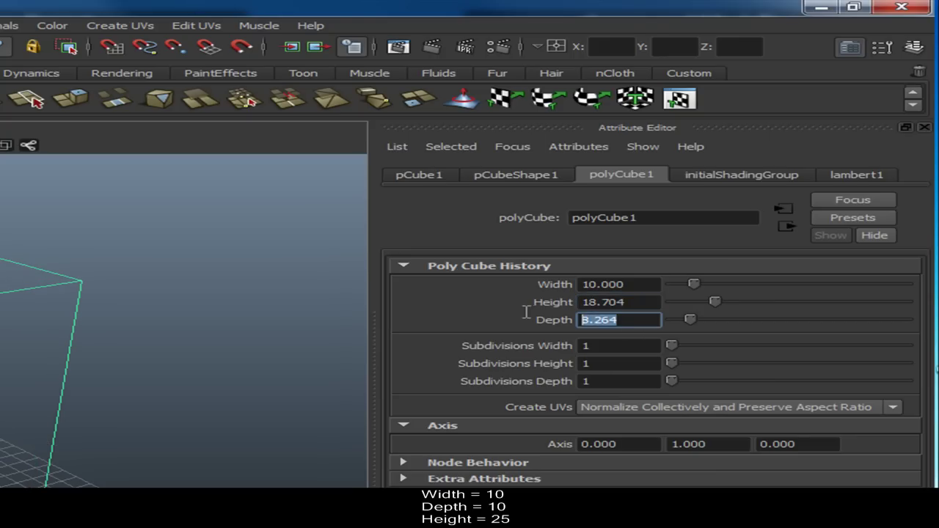
{"action": "type", "text": "1"}
{"action": "left_click", "coordinate": [652, 302]}
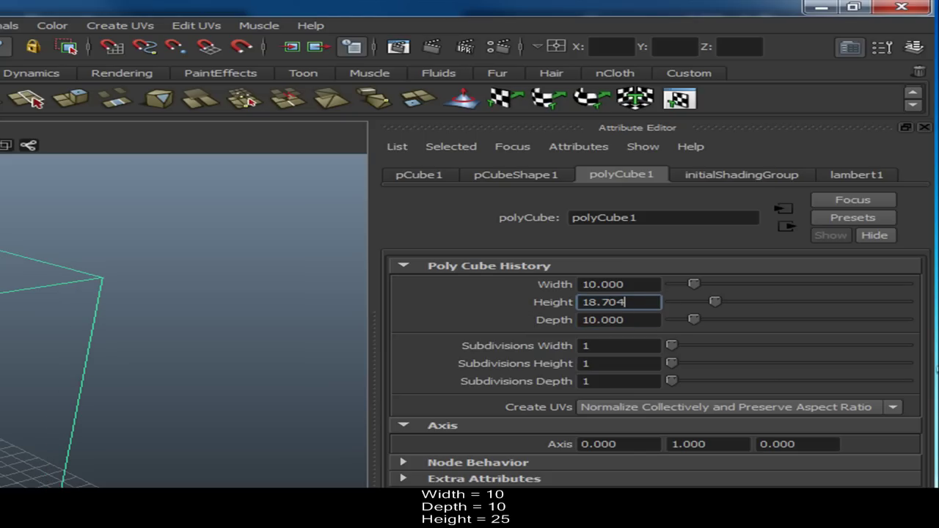
Set the cube's height to 20
{"action": "left_click_drag", "start_coordinate": [654, 300], "coordinate": [525, 299]}
{"action": "type", "text": "20"}
{"action": "left_click", "coordinate": [659, 284]}
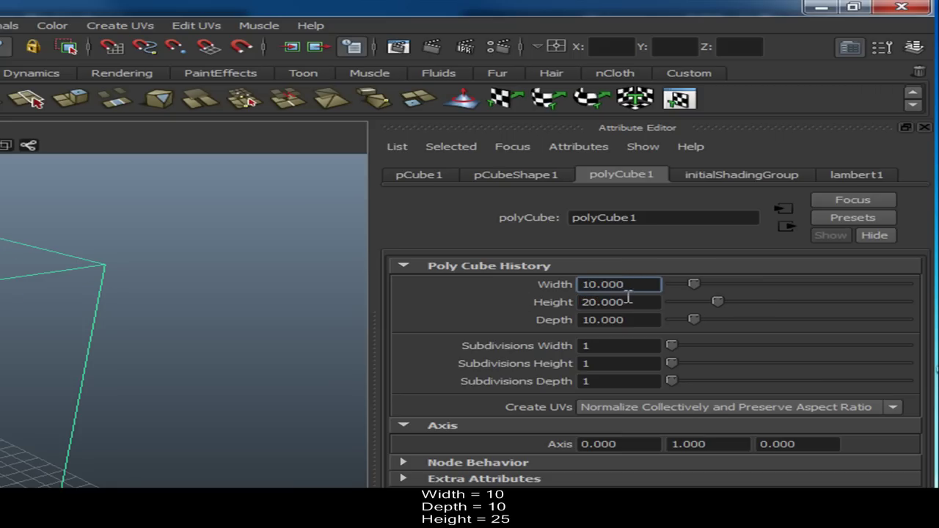
Set the cube's height to 25 in the polyCube1 settings
{"action": "left_click_drag", "start_coordinate": [638, 302], "coordinate": [522, 318]}
{"action": "type", "text": "2"}
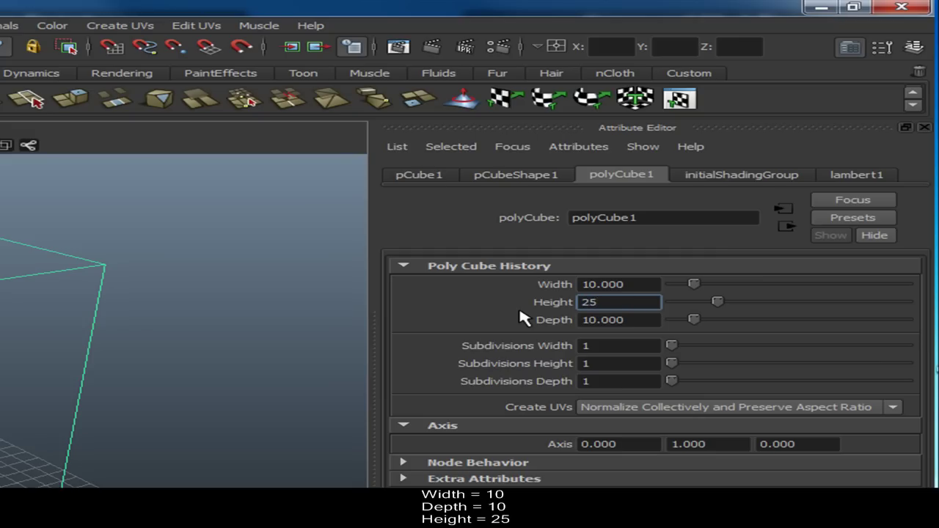
{"action": "type", "text": "5"}
{"action": "key", "text": "Return"}
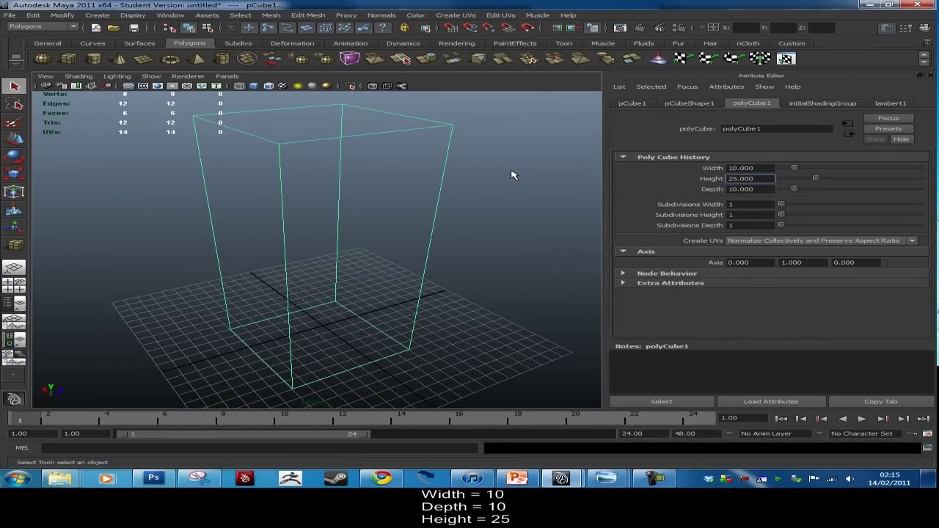
Display the whole cube in smooth shaded mode instead of wireframe in the perspective view
{"action": "right_click_drag", "start_coordinate": [428, 230], "coordinate": [394, 238], "text": "alt"}
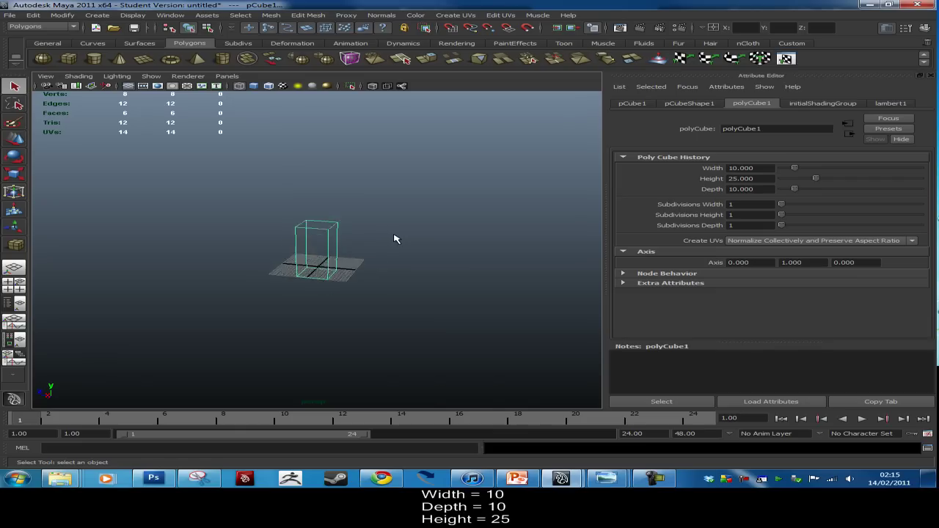
{"action": "scroll", "coordinate": [396, 235], "scroll_direction": "up", "scroll_amount": 5}
{"action": "scroll", "coordinate": [399, 234], "scroll_direction": "down", "scroll_amount": 3}
{"action": "left_click_drag", "start_coordinate": [399, 234], "coordinate": [330, 220], "text": "alt"}
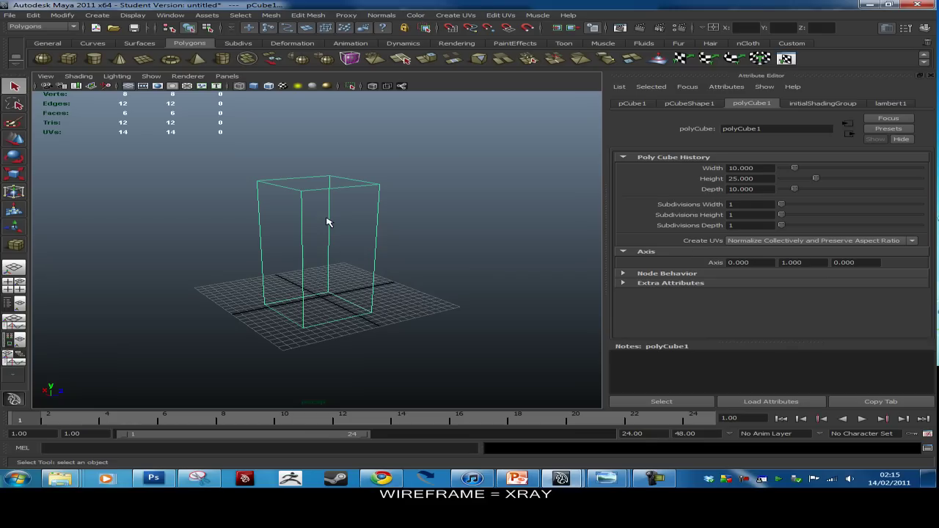
{"action": "key", "text": "5"}
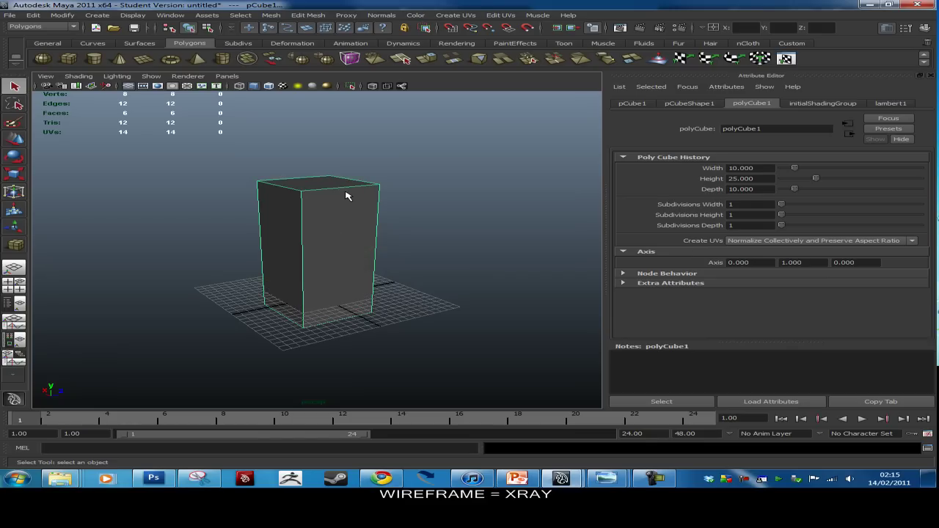
Switch the view's shading to Wireframe and back to Smooth Shade All
{"action": "left_click", "coordinate": [81, 76]}
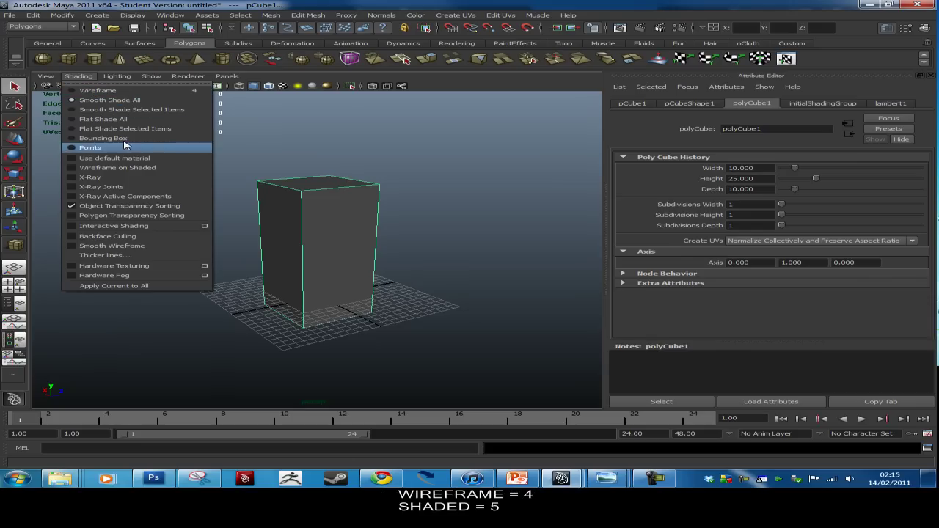
{"action": "left_click", "coordinate": [123, 91]}
{"action": "left_click", "coordinate": [79, 76]}
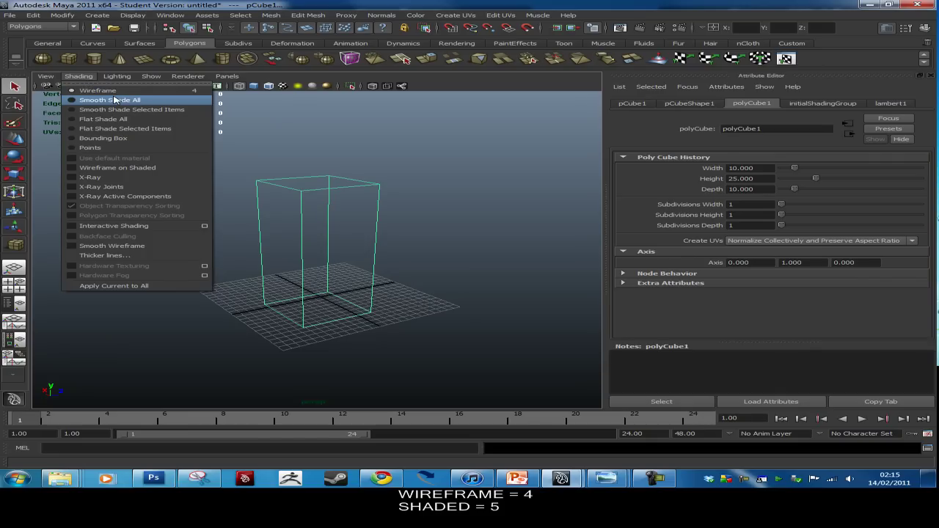
{"action": "left_click", "coordinate": [113, 101]}
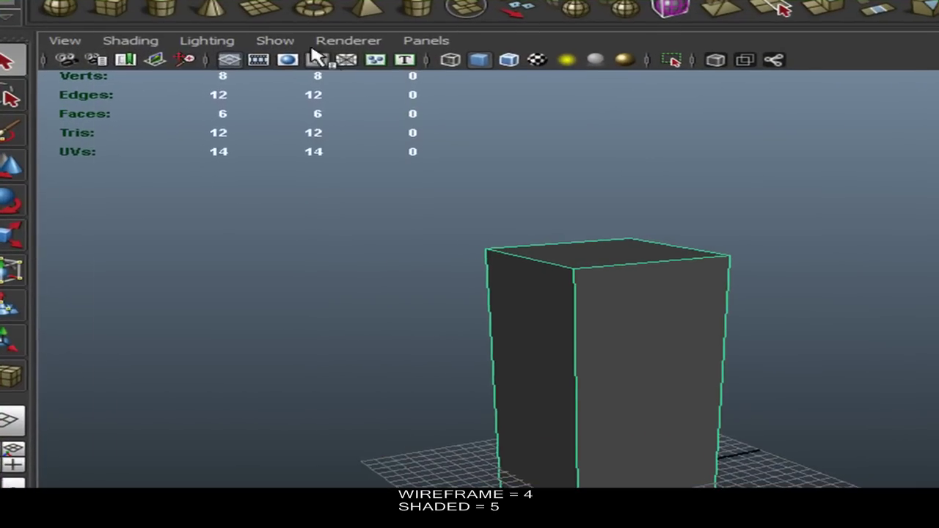
Turn on Wireframe on Shaded for the view, and deselect and reselect the cube to check its edges
{"action": "left_click", "coordinate": [79, 76]}
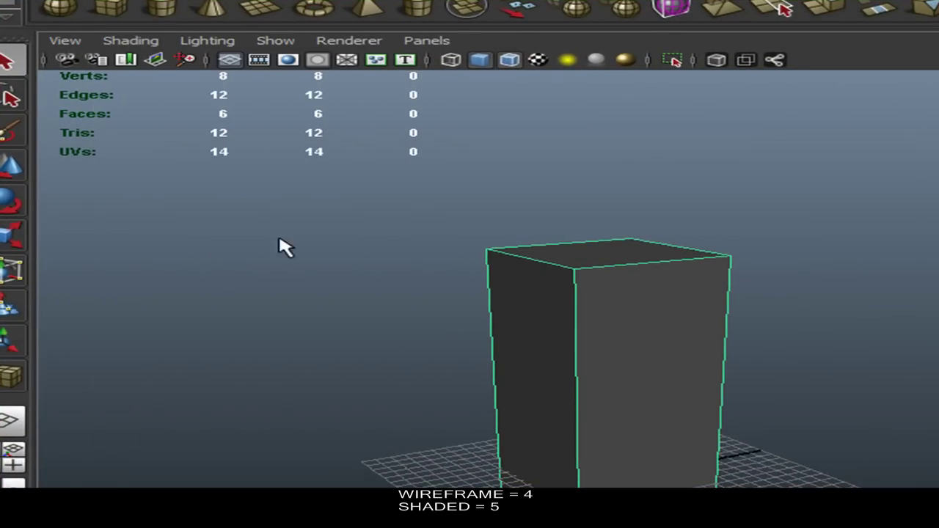
{"action": "left_click", "coordinate": [886, 307]}
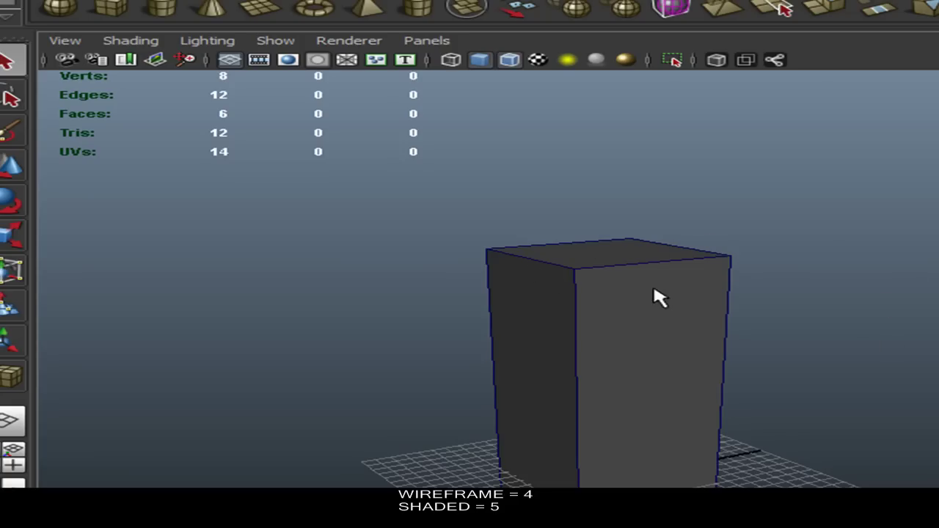
{"action": "left_click", "coordinate": [637, 302]}
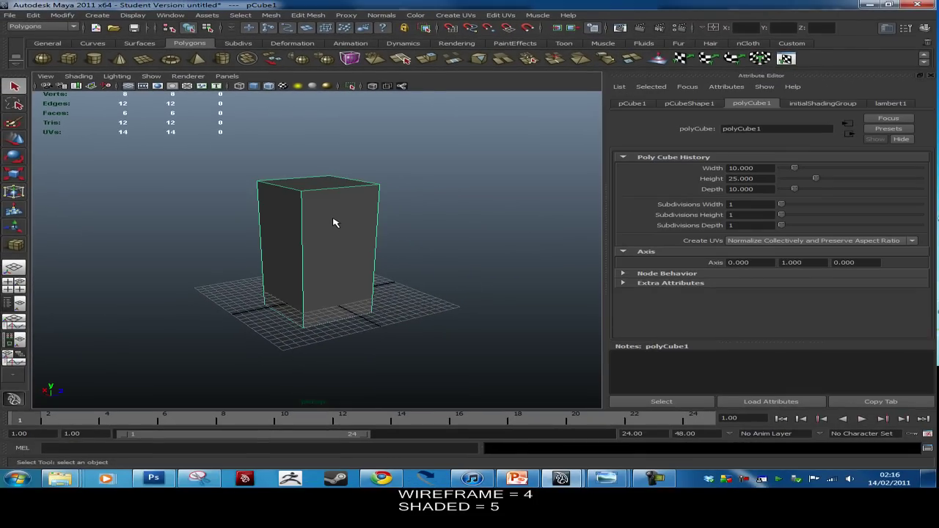
Reselect the cube, bring up its component selection modes and choose Object Mode
{"action": "left_click", "coordinate": [460, 194]}
{"action": "left_click", "coordinate": [337, 206]}
{"action": "right_click", "coordinate": [337, 210]}
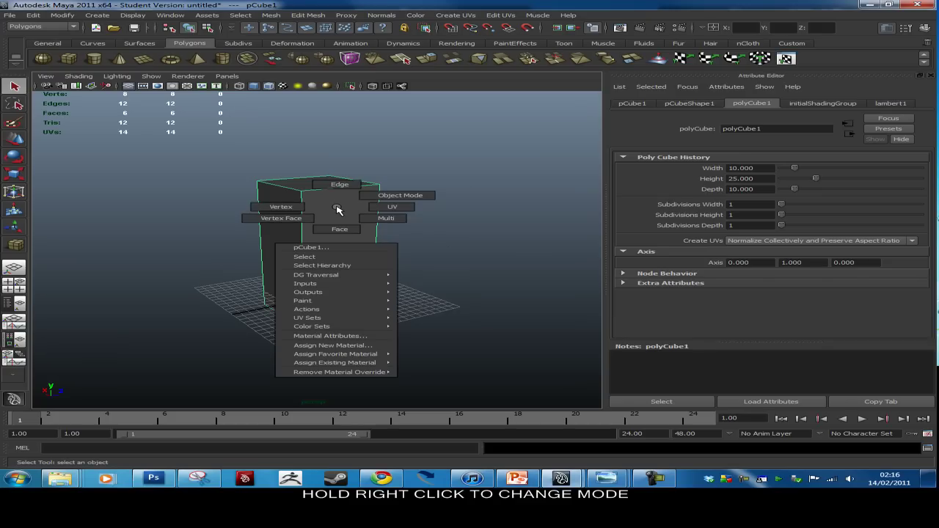
{"action": "right_click_drag", "start_coordinate": [337, 211], "coordinate": [367, 200]}
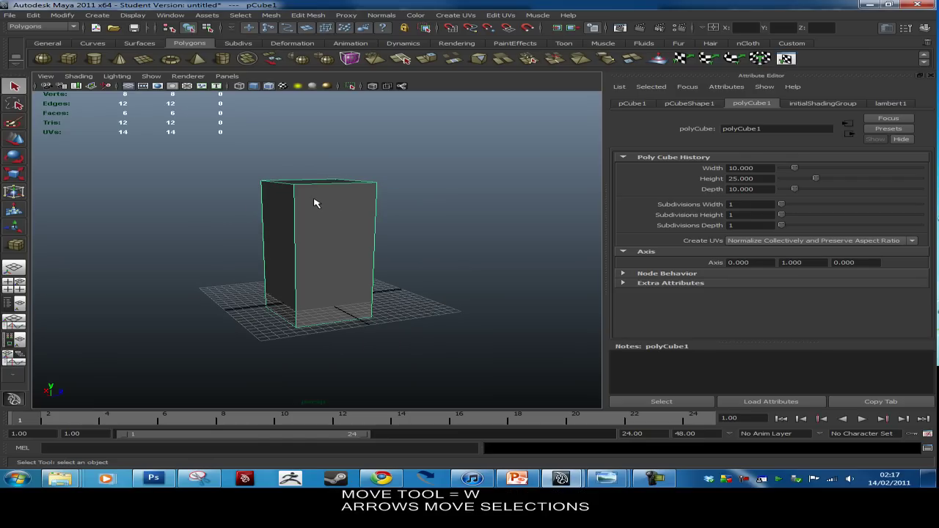
Move the cube straight up along the Y axis to about 13.2 cm with the Move tool
{"action": "left_click", "coordinate": [13, 139]}
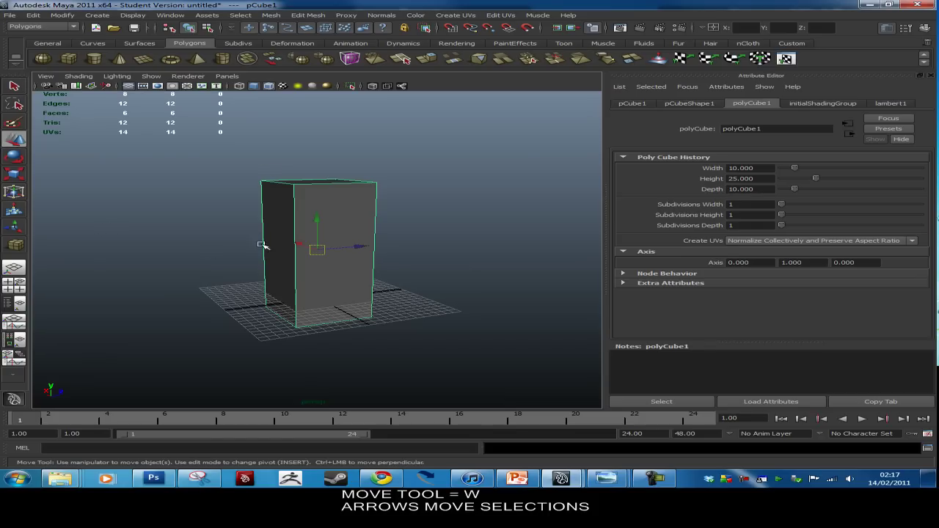
{"action": "left_click_drag", "start_coordinate": [316, 219], "coordinate": [327, 199]}
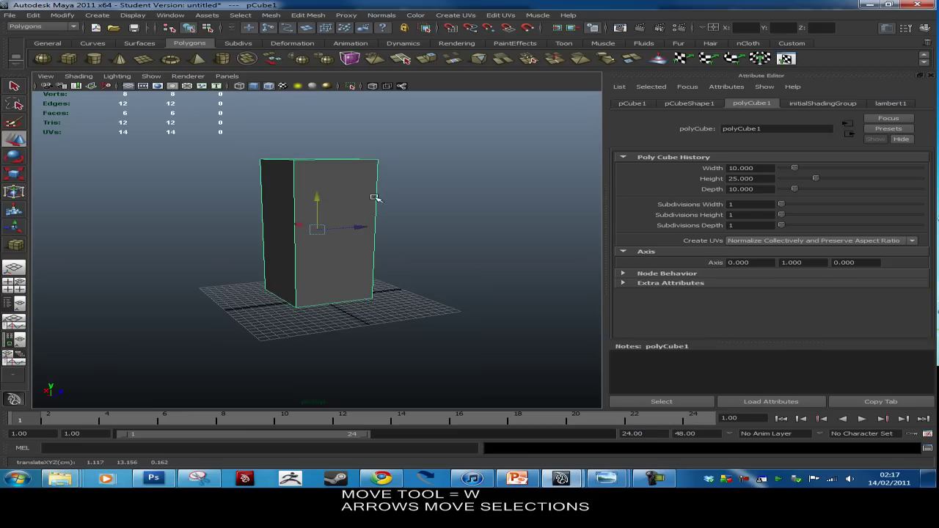
Reposition the cube horizontally with the Move tool so it stands near the centre of the grid
{"action": "left_click", "coordinate": [398, 241]}
{"action": "left_click", "coordinate": [360, 210]}
{"action": "left_click_drag", "start_coordinate": [497, 171], "coordinate": [393, 161], "text": "alt"}
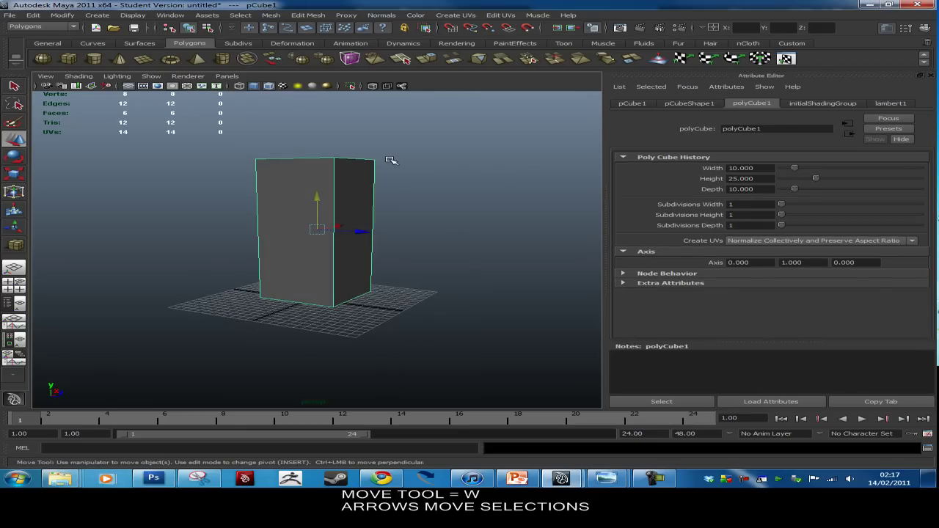
{"action": "left_click", "coordinate": [453, 170]}
{"action": "left_click", "coordinate": [353, 213]}
{"action": "left_click_drag", "start_coordinate": [318, 229], "coordinate": [381, 238]}
{"action": "left_click_drag", "start_coordinate": [434, 217], "coordinate": [416, 219], "text": "alt"}
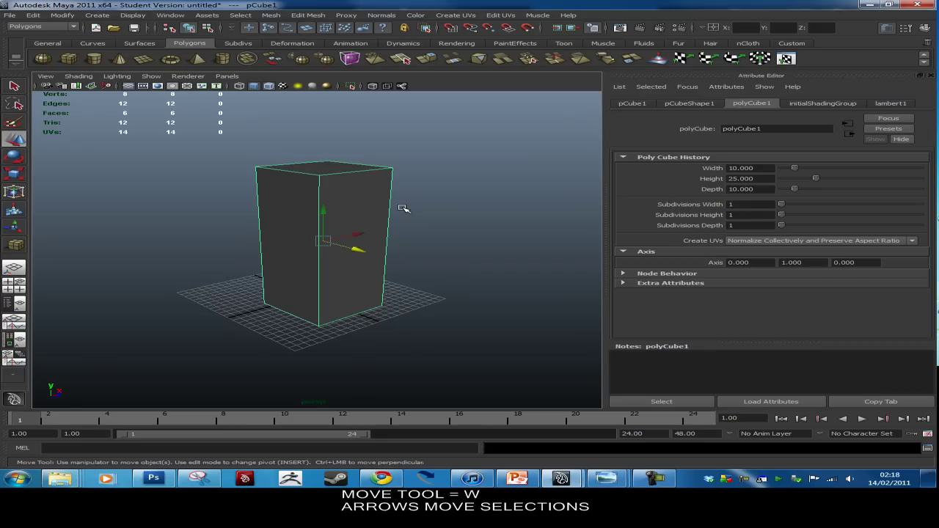
{"action": "left_click_drag", "start_coordinate": [358, 235], "coordinate": [348, 236]}
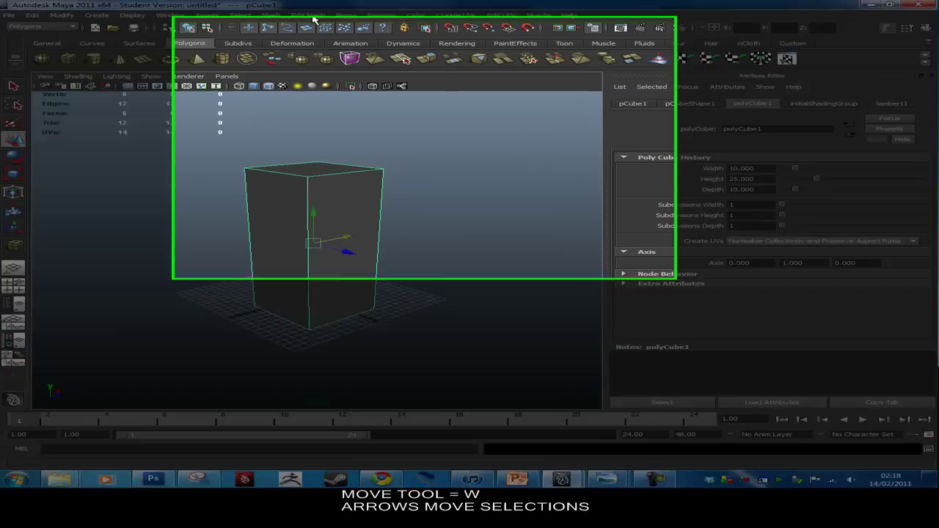
Insert a horizontal edge loop around the cube just below its top face with the Insert Edge Loop Tool
{"action": "left_click", "coordinate": [317, 17]}
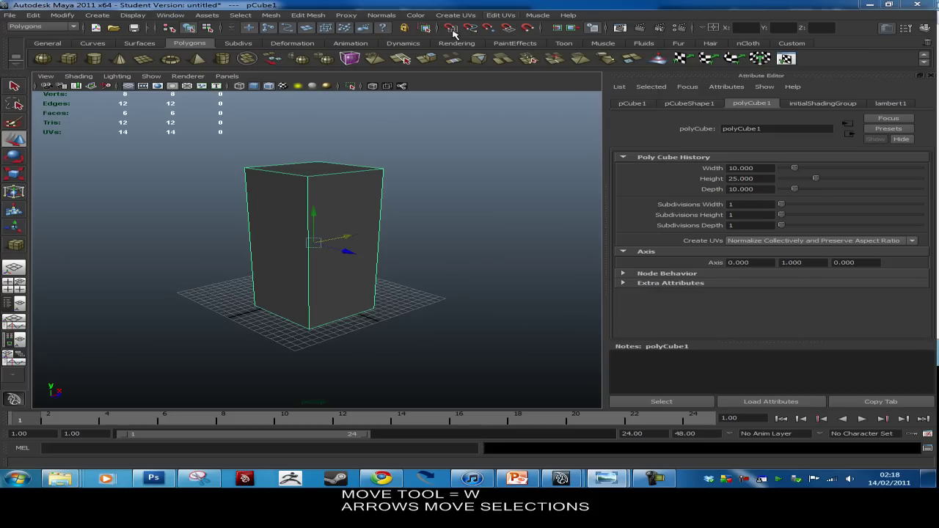
{"action": "left_click", "coordinate": [309, 15]}
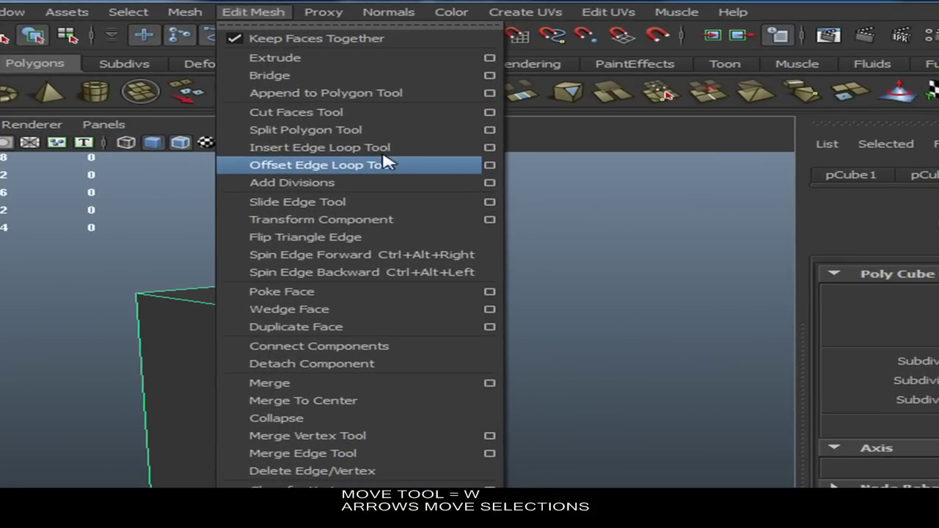
{"action": "left_click", "coordinate": [391, 149]}
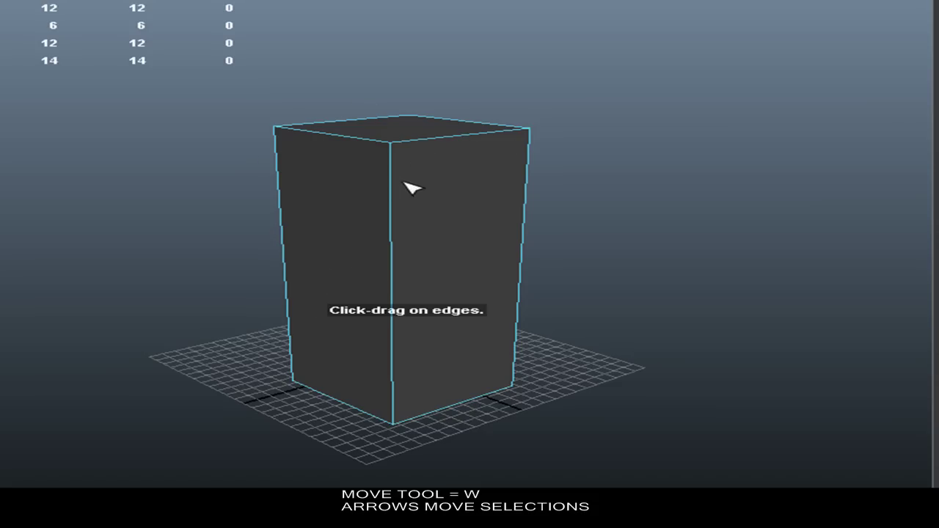
{"action": "left_click_drag", "start_coordinate": [392, 168], "coordinate": [478, 158]}
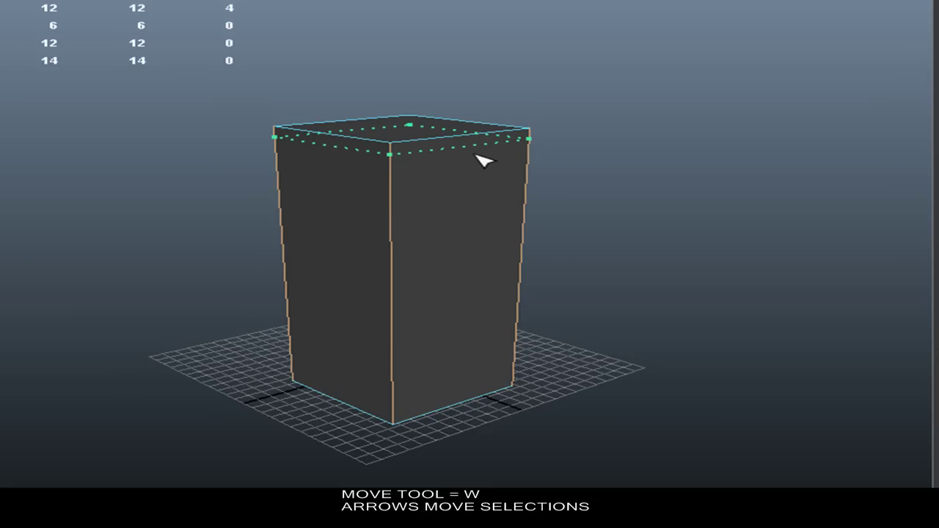
{"action": "left_click_drag", "start_coordinate": [477, 155], "coordinate": [482, 155]}
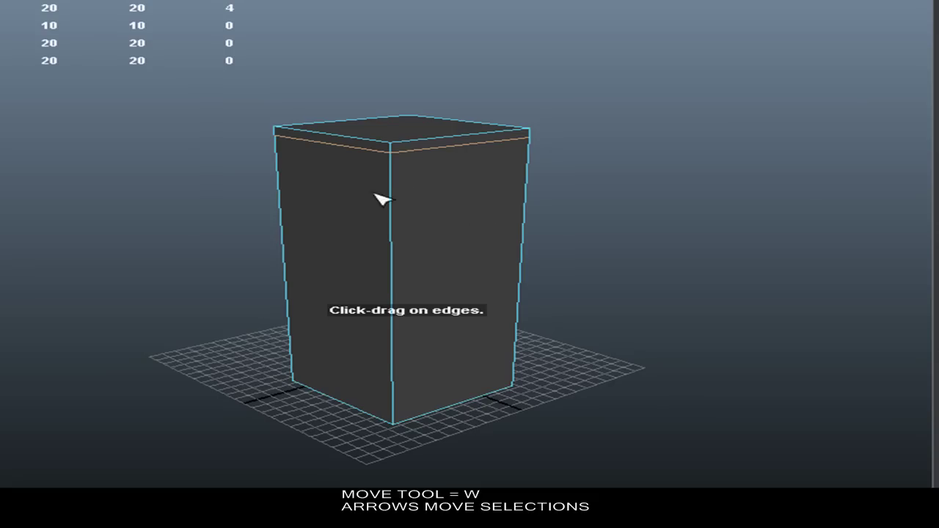
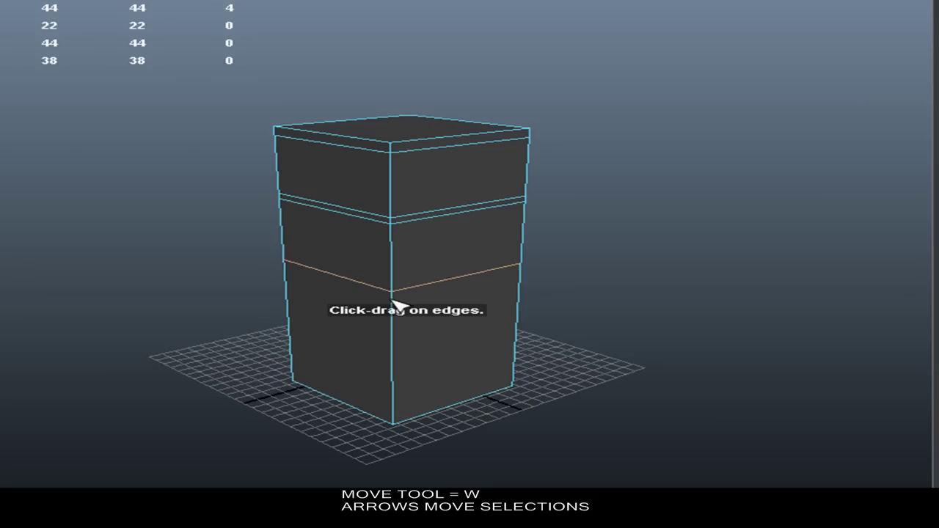
Insert four more horizontal edge loops: one completing the middle pair, a close pair below it, and one just above the base
{"action": "left_click", "coordinate": [391, 301]}
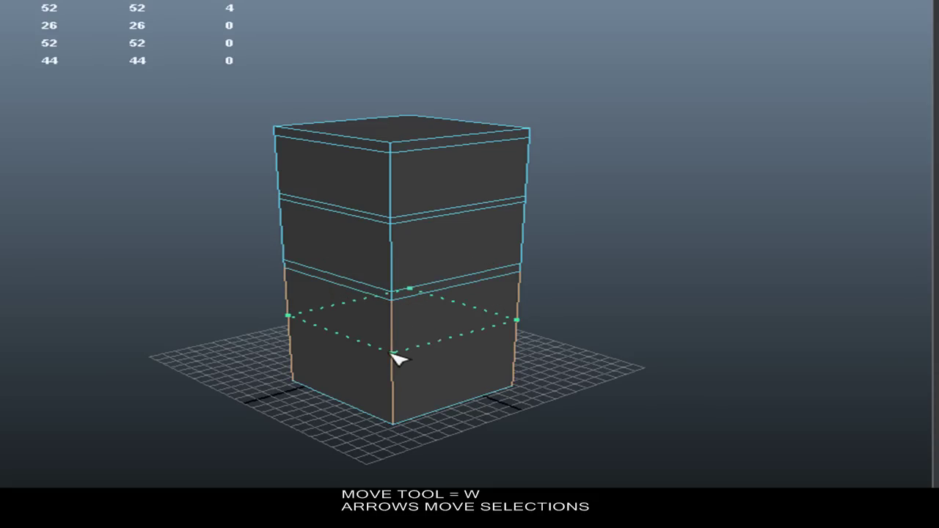
{"action": "left_click", "coordinate": [394, 357]}
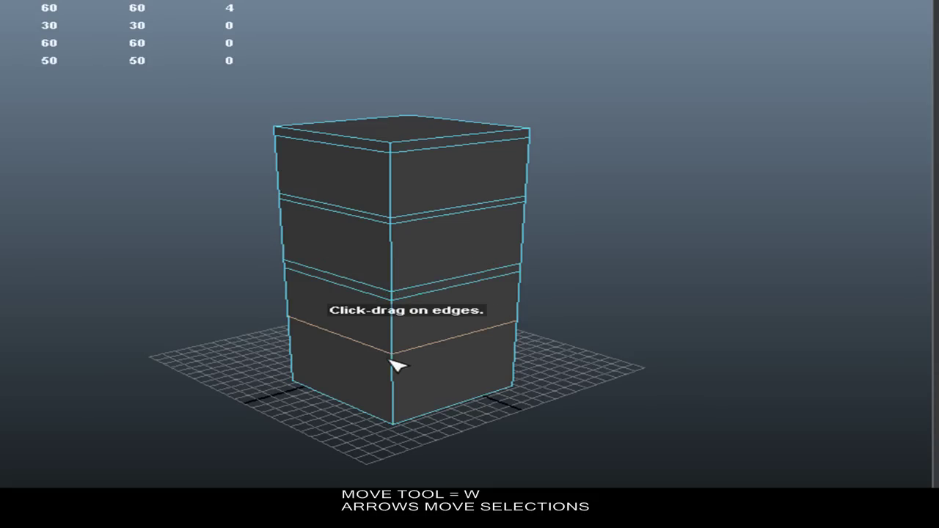
{"action": "left_click", "coordinate": [394, 362]}
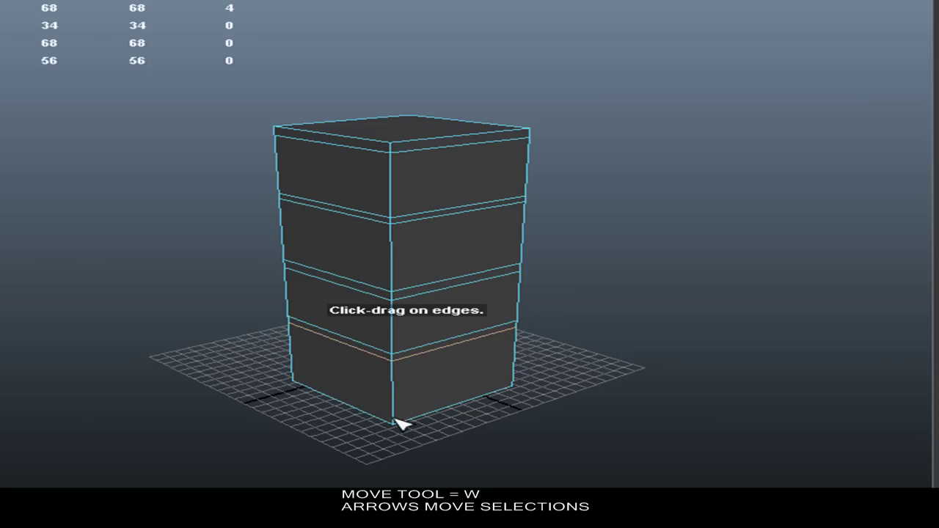
{"action": "left_click", "coordinate": [396, 423]}
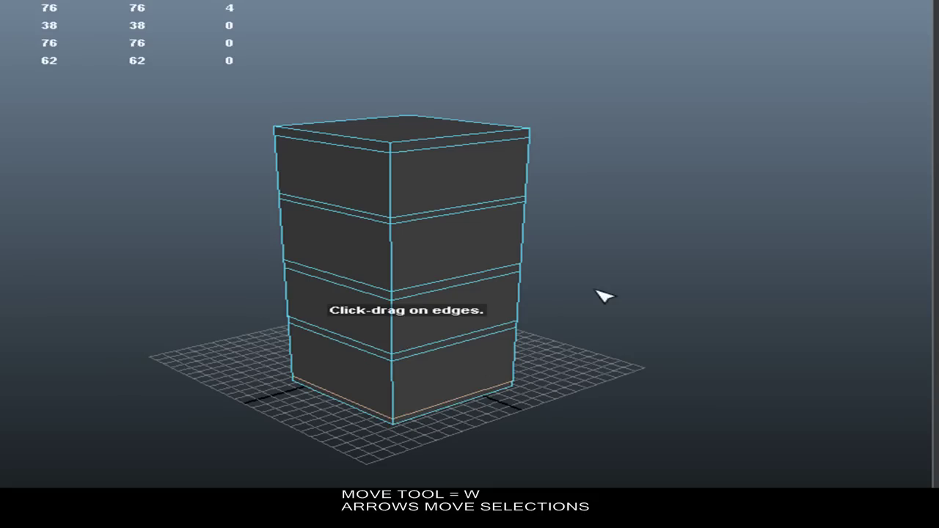
Insert vertical edge loops close to both side edges of the front face, exit the tool and clear the selection
{"action": "left_click_drag", "start_coordinate": [406, 155], "coordinate": [539, 146], "text": "alt"}
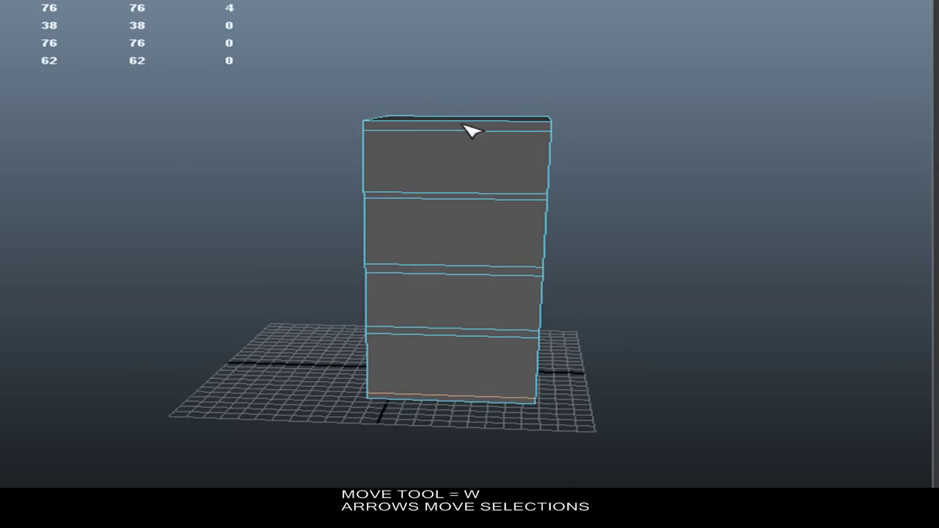
{"action": "left_click_drag", "start_coordinate": [625, 69], "coordinate": [531, 93], "text": "alt"}
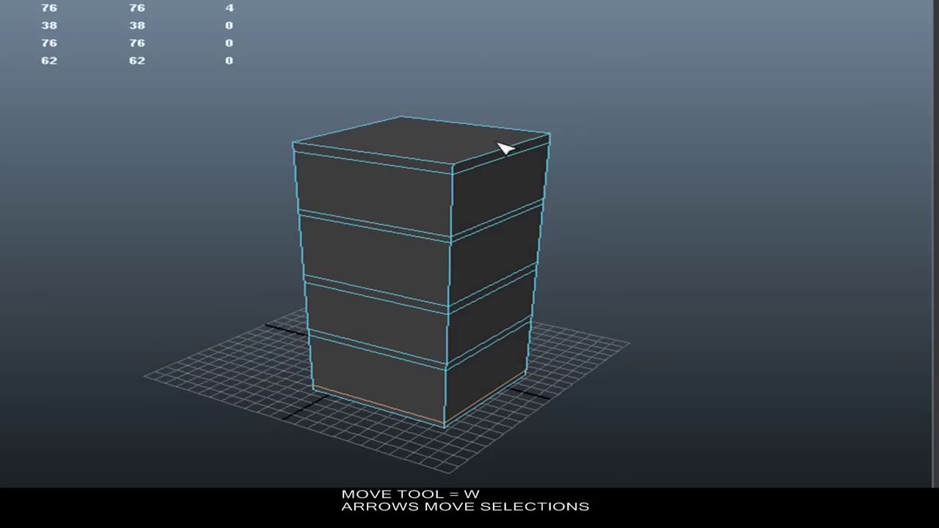
{"action": "left_click", "coordinate": [308, 146]}
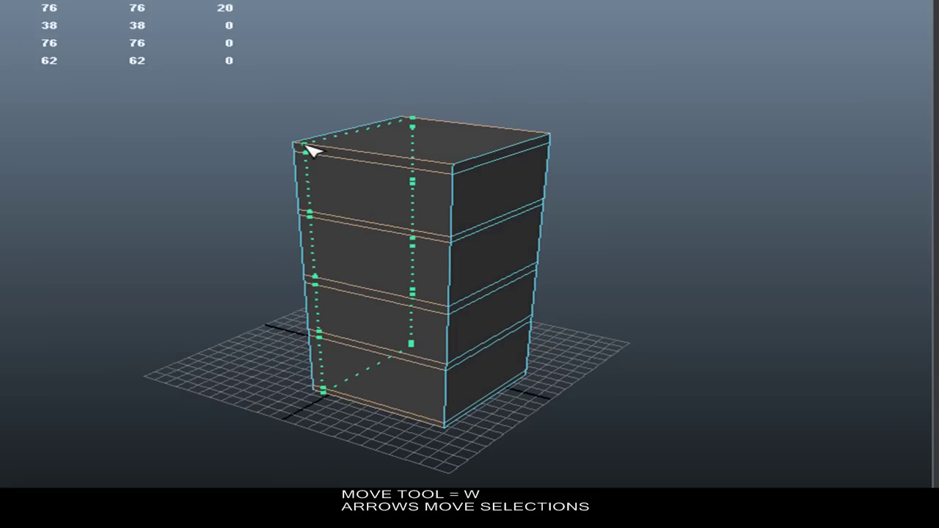
{"action": "left_click", "coordinate": [307, 150]}
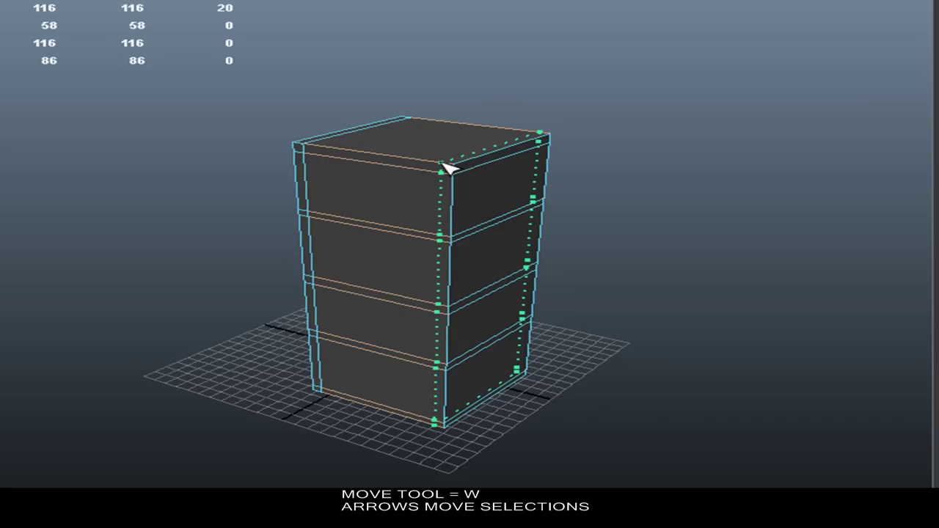
{"action": "left_click", "coordinate": [447, 168]}
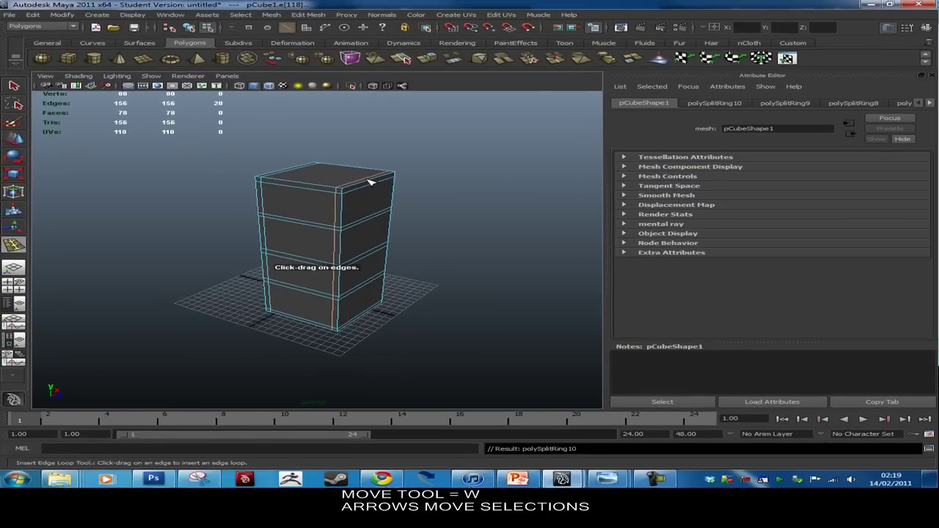
{"action": "key", "text": "q"}
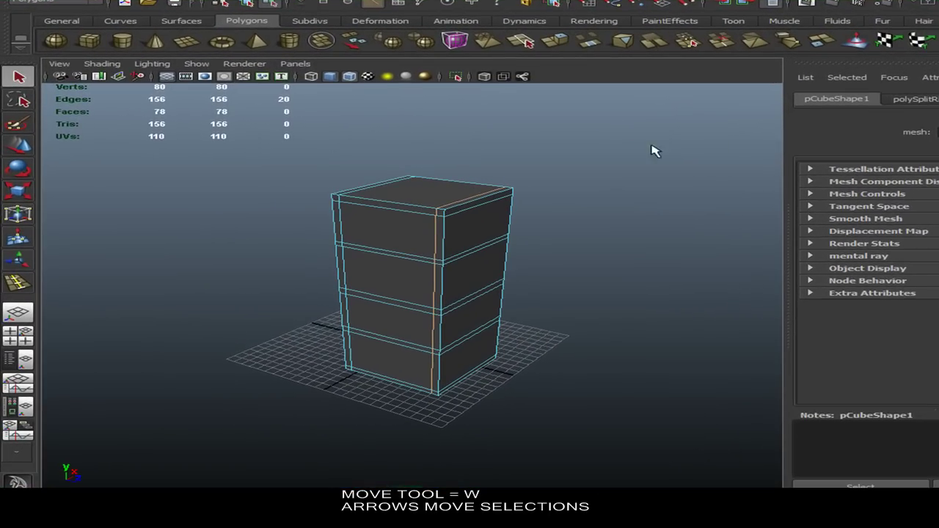
{"action": "left_click", "coordinate": [492, 144]}
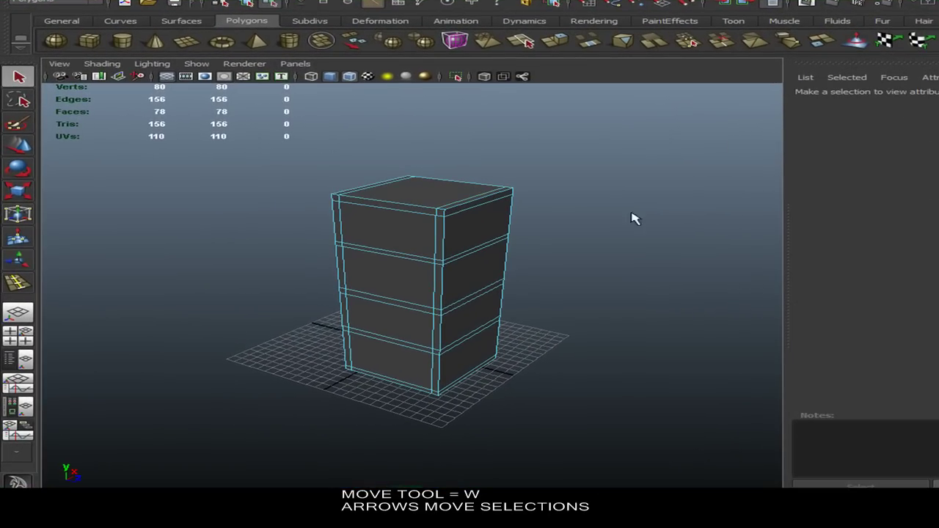
Test selecting a single edge, then return the cube to Object Mode and select the whole cube
{"action": "mouse_move", "coordinate": [565, 231]}
{"action": "left_mouse_down", "text": "alt"}
{"action": "mouse_move", "coordinate": [633, 212]}
{"action": "mouse_move", "coordinate": [563, 233]}
{"action": "left_mouse_up", "text": "alt"}
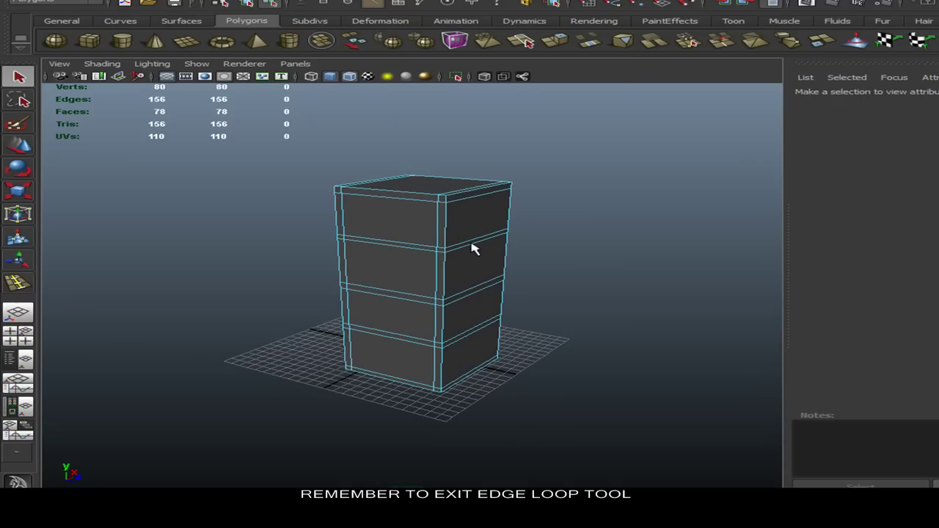
{"action": "left_click", "coordinate": [415, 204]}
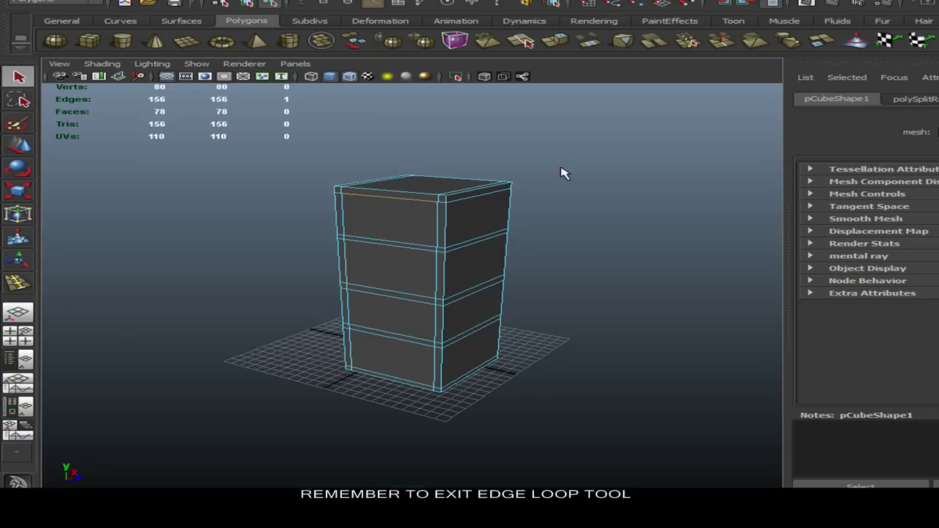
{"action": "left_click", "coordinate": [697, 241]}
{"action": "right_click_drag", "start_coordinate": [395, 221], "coordinate": [455, 206]}
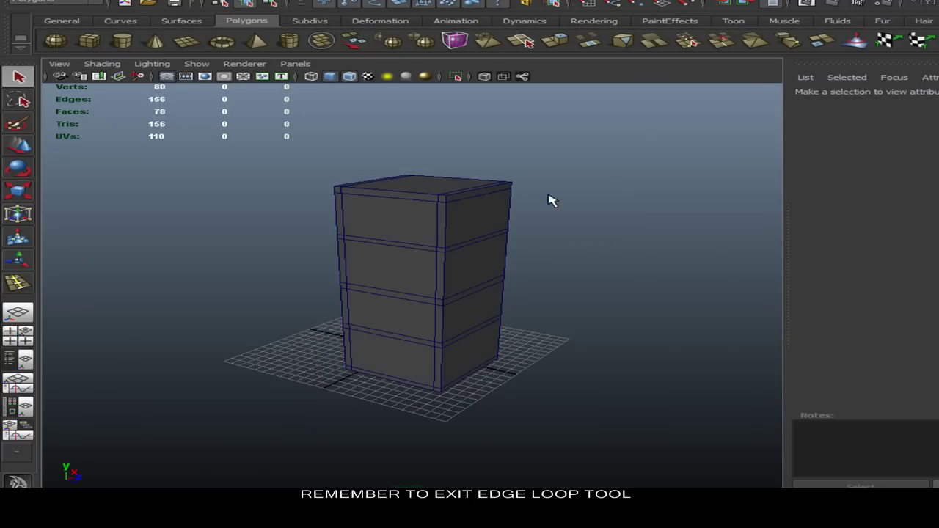
{"action": "left_click_drag", "start_coordinate": [463, 193], "coordinate": [419, 203], "text": "alt"}
{"action": "left_click", "coordinate": [400, 279]}
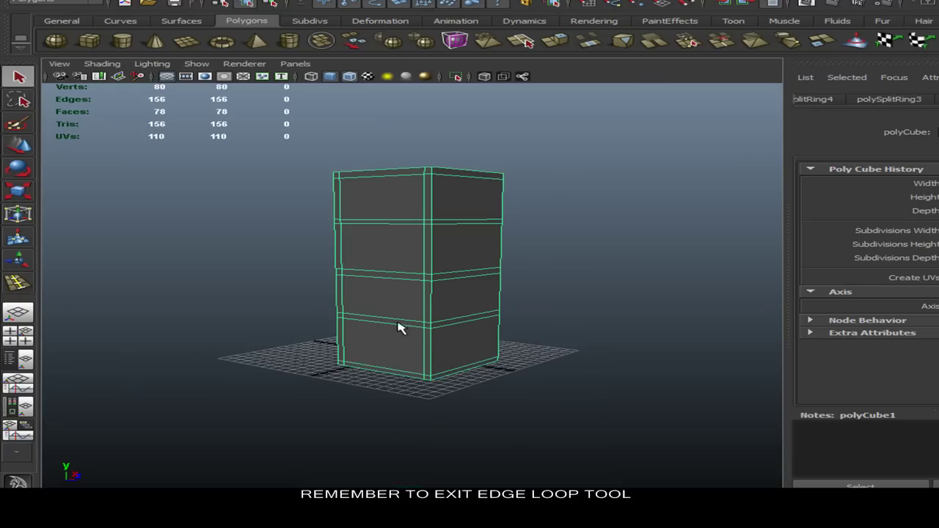
{"action": "scroll", "coordinate": [460, 243], "scroll_direction": "up", "scroll_amount": 2}
{"action": "scroll", "coordinate": [589, 178], "scroll_direction": "up", "scroll_amount": 3}
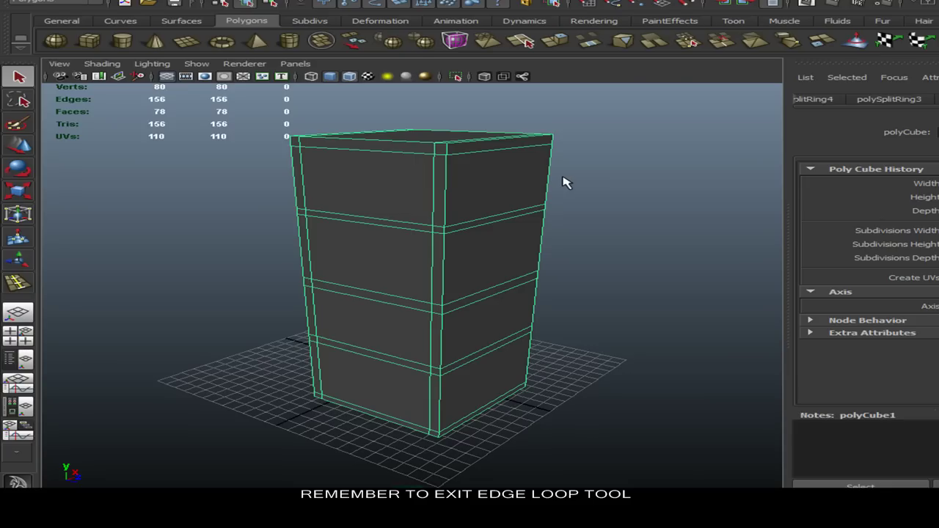
Deselect and reselect the cube, and switch it to Face selection mode
{"action": "left_click", "coordinate": [44, 1]}
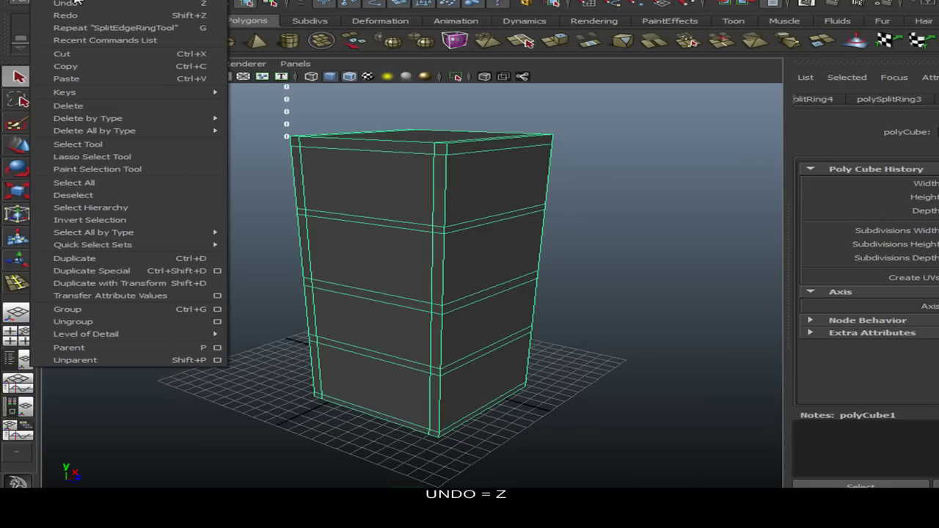
{"action": "left_click", "coordinate": [617, 200]}
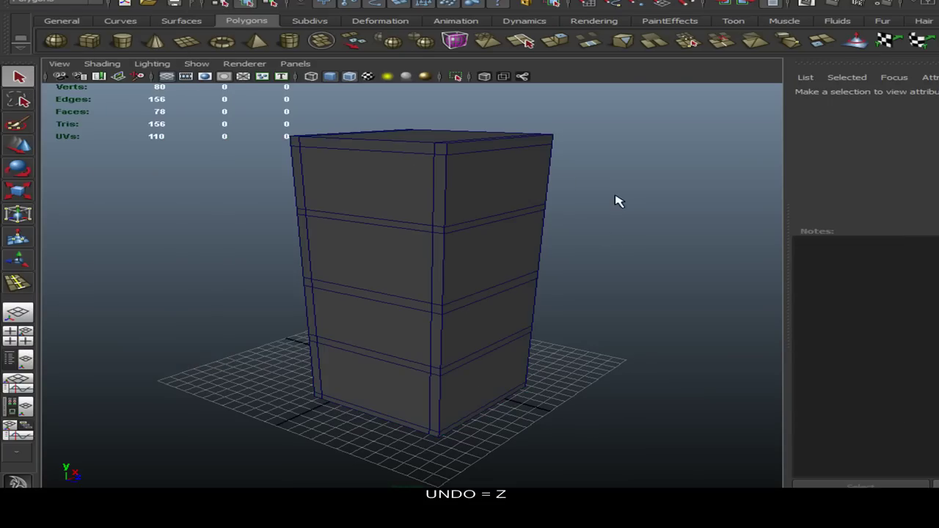
{"action": "left_click", "coordinate": [466, 192]}
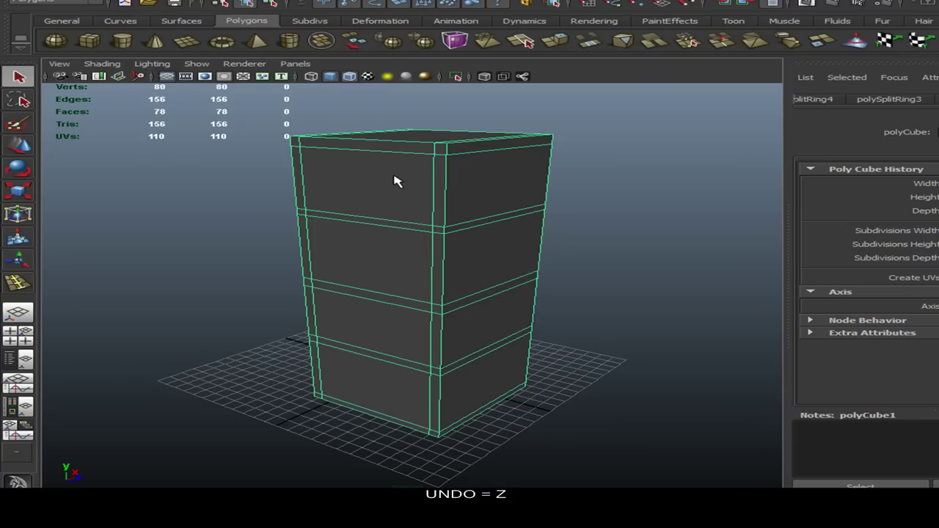
{"action": "right_click_drag", "start_coordinate": [395, 180], "coordinate": [384, 207]}
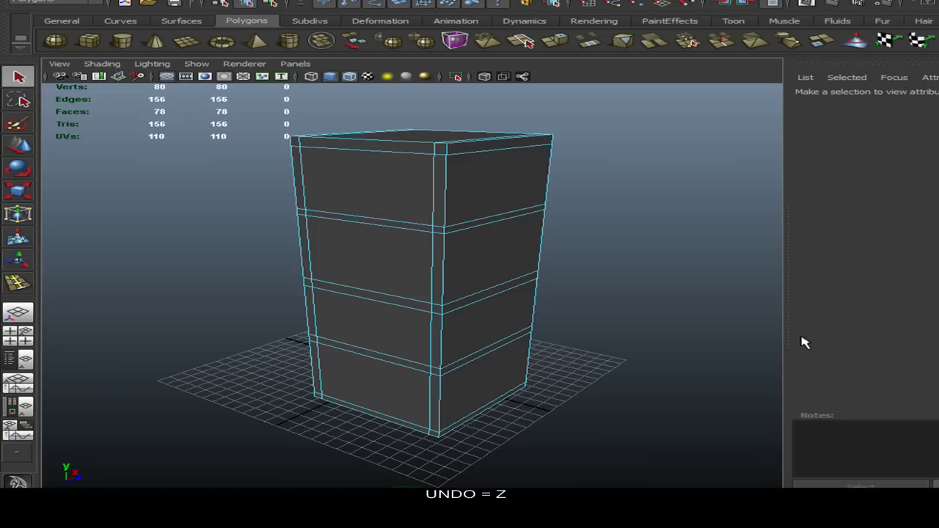
Practise selecting individual large faces one at a time on the cube's two visible sides
{"action": "left_click", "coordinate": [406, 197]}
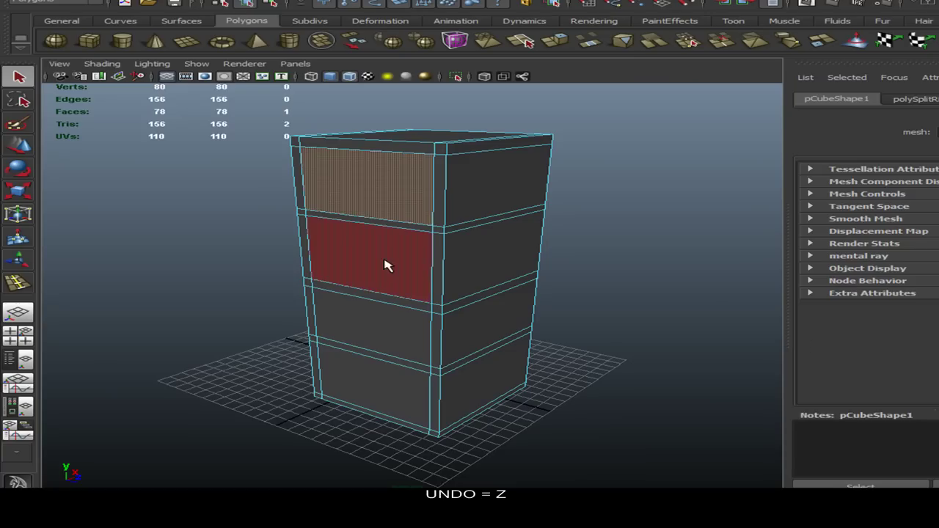
{"action": "left_click", "coordinate": [386, 264]}
{"action": "left_click", "coordinate": [524, 201]}
{"action": "left_click", "coordinate": [520, 251]}
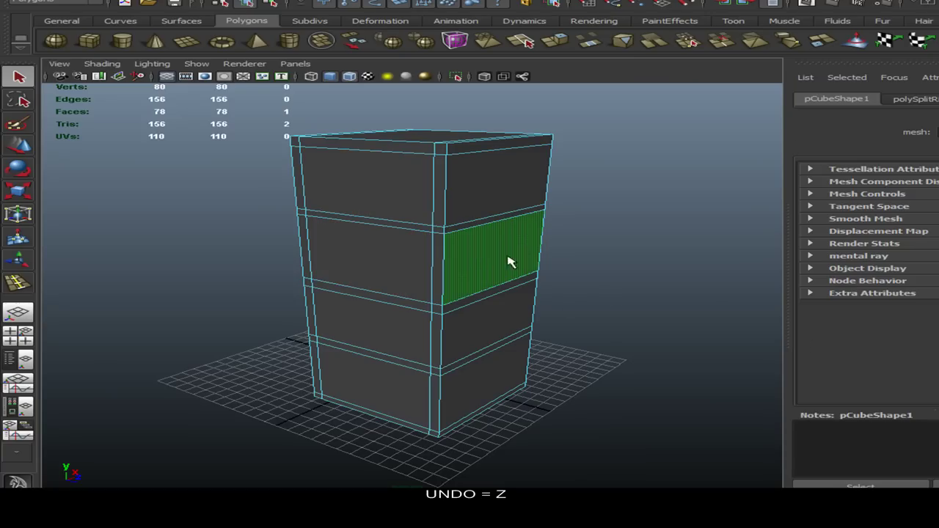
{"action": "left_click", "coordinate": [381, 193]}
{"action": "left_click", "coordinate": [385, 253]}
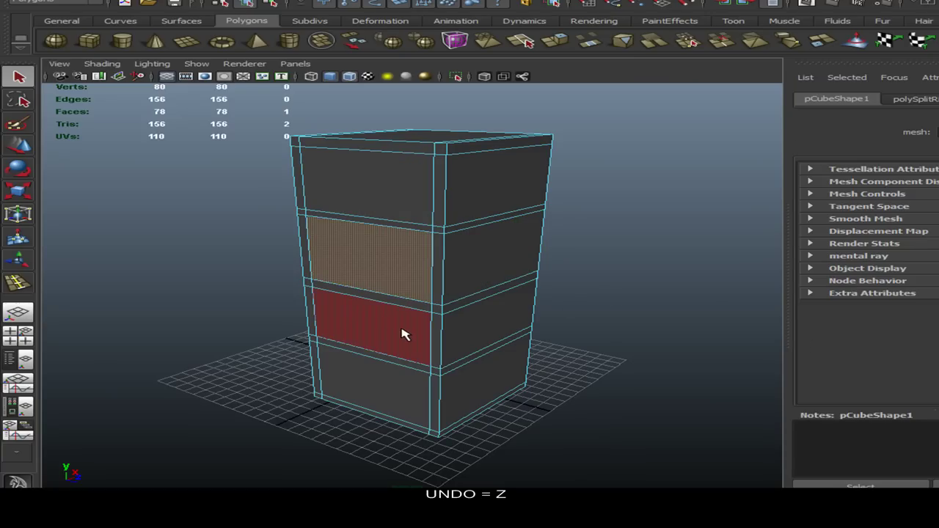
{"action": "left_click", "coordinate": [405, 335]}
{"action": "left_click", "coordinate": [362, 382]}
{"action": "left_click", "coordinate": [492, 297]}
{"action": "left_click", "coordinate": [507, 253]}
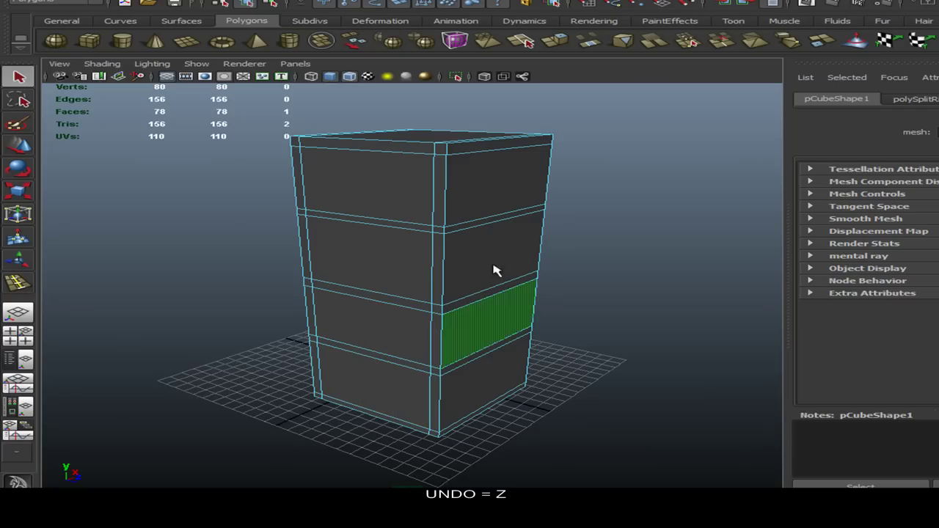
{"action": "left_click", "coordinate": [518, 187]}
Select the four large panel faces stacked on one side of the box together
{"action": "left_click", "coordinate": [383, 183]}
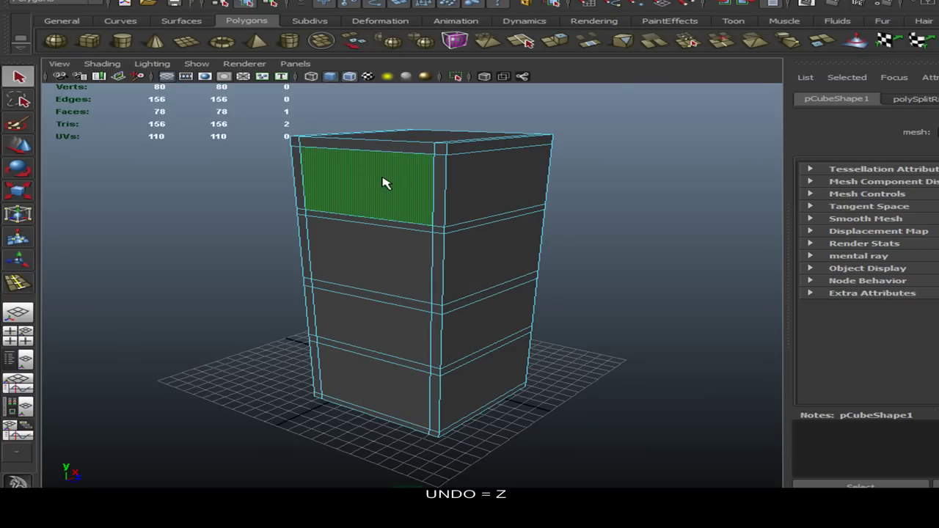
{"action": "left_click", "coordinate": [698, 172]}
{"action": "left_click", "coordinate": [387, 174]}
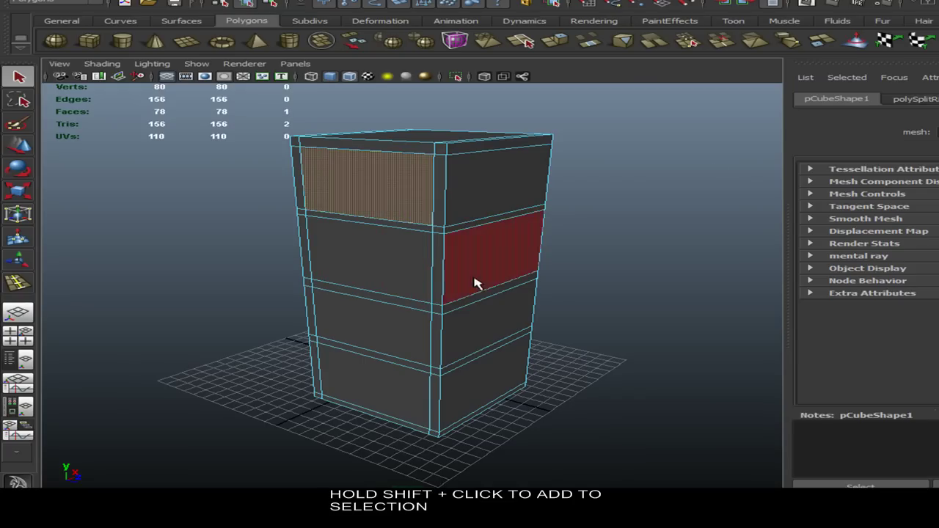
{"action": "left_click", "coordinate": [395, 255], "text": "shift"}
{"action": "left_click", "coordinate": [396, 325], "text": "shift"}
{"action": "left_click", "coordinate": [389, 392], "text": "shift"}
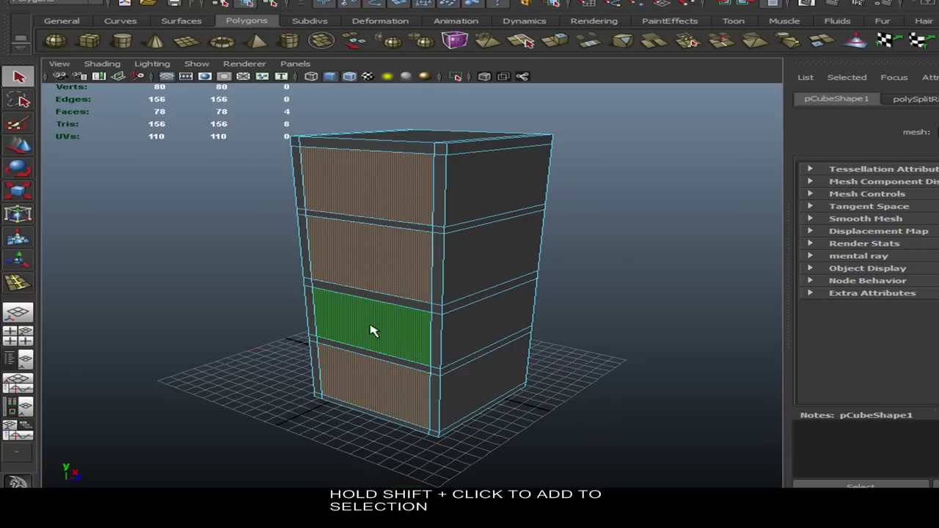
Test removing a panel face and adding the thin strip between panels, restoring the four-panel selection each time
{"action": "left_click", "coordinate": [403, 294], "text": "ctrl"}
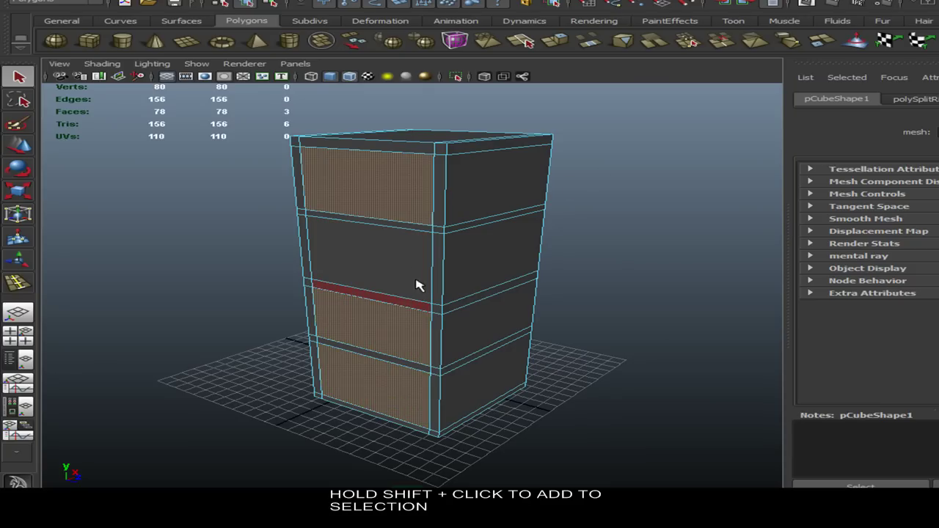
{"action": "key", "text": "ctrl+z"}
{"action": "left_click", "coordinate": [404, 305], "text": "shift"}
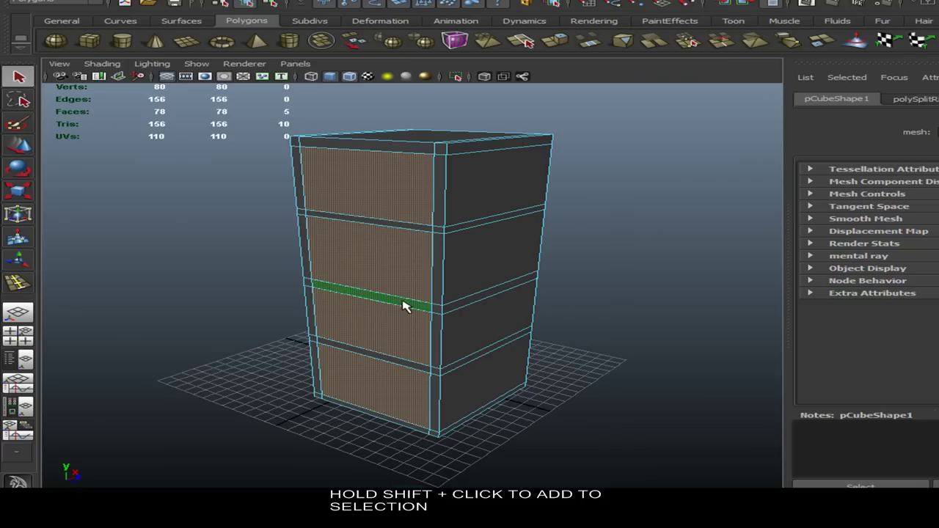
{"action": "left_click", "coordinate": [397, 306], "text": "shift"}
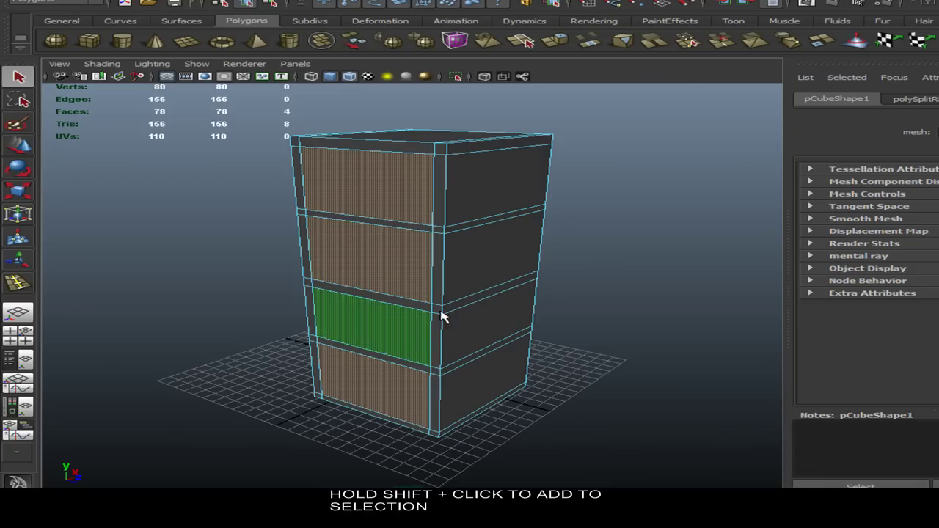
{"action": "left_click_drag", "start_coordinate": [608, 258], "coordinate": [321, 191], "text": "alt"}
{"action": "left_click_drag", "start_coordinate": [405, 223], "coordinate": [587, 219], "text": "alt"}
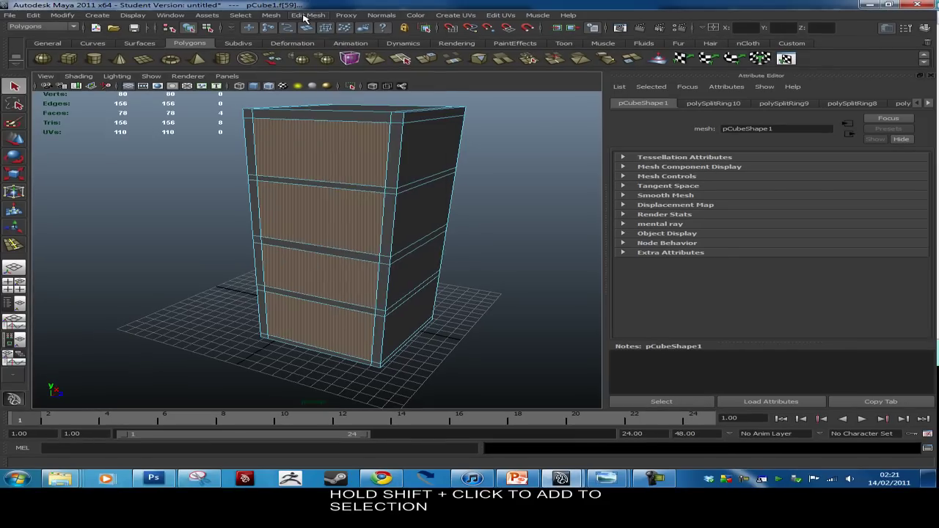
Extrude the four selected panel faces outward by about 0.187 to form raised drawer fronts, and clear the selection
{"action": "left_click", "coordinate": [305, 15]}
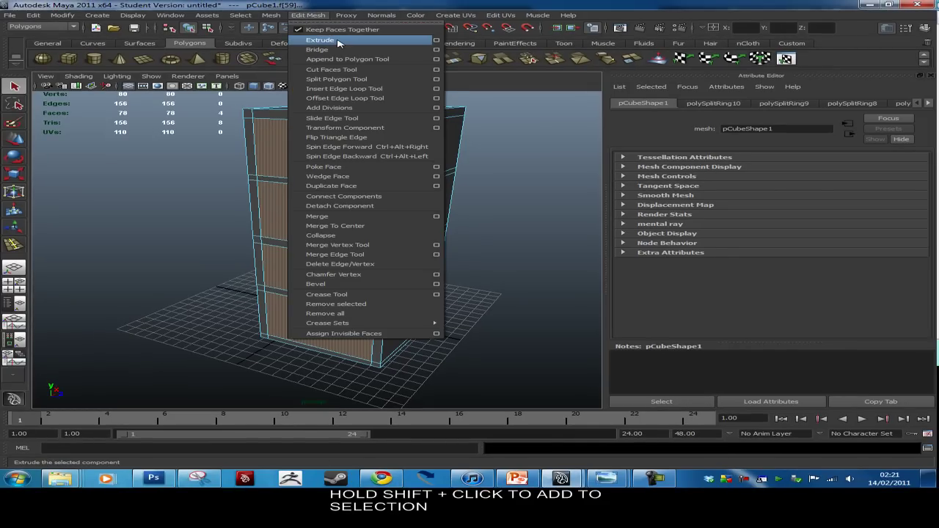
{"action": "left_click", "coordinate": [320, 40]}
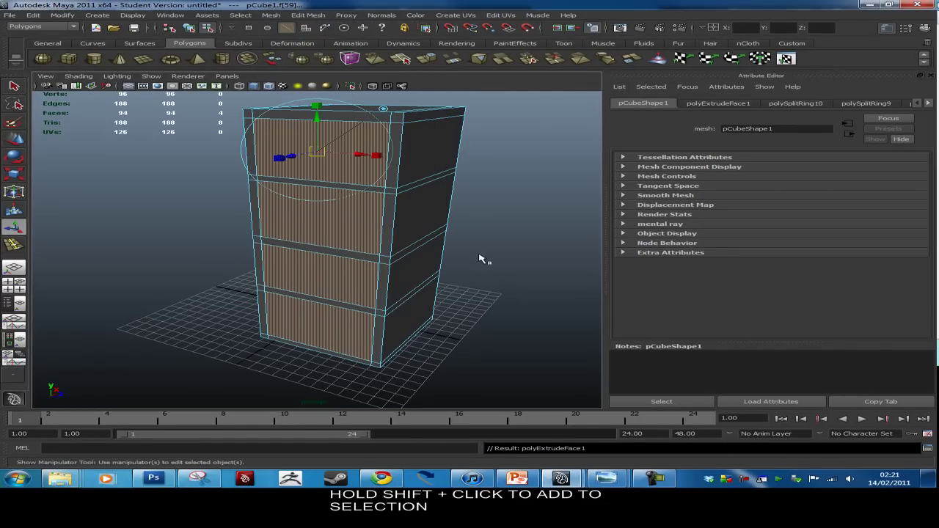
{"action": "left_click_drag", "start_coordinate": [506, 207], "coordinate": [394, 203], "text": "alt"}
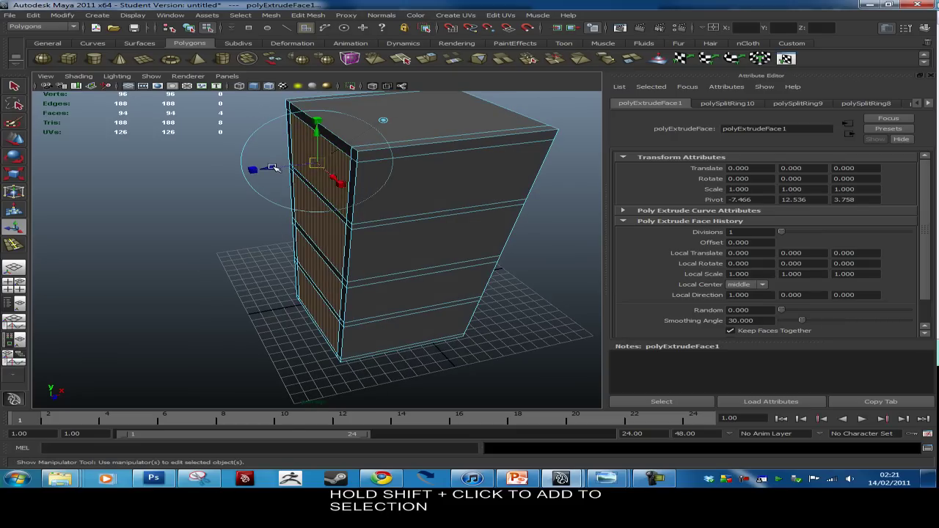
{"action": "left_click_drag", "start_coordinate": [273, 170], "coordinate": [272, 169]}
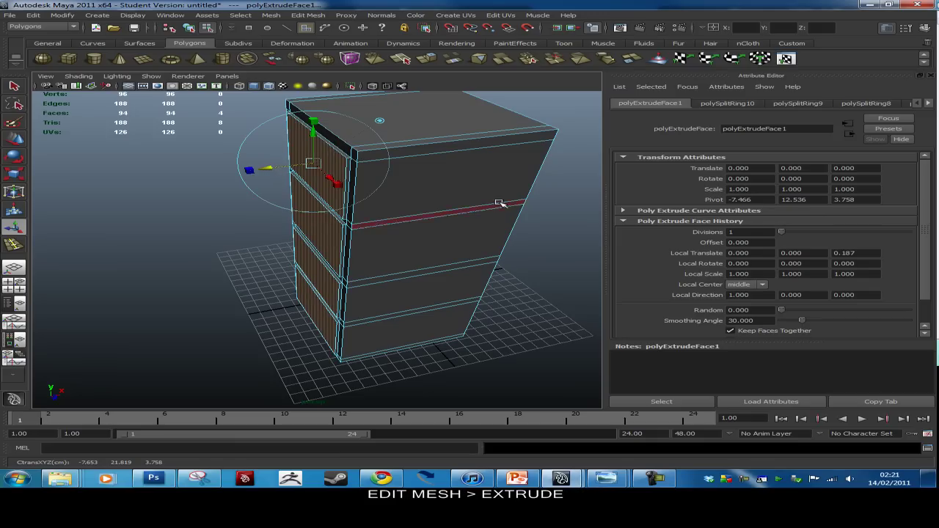
{"action": "left_click_drag", "start_coordinate": [403, 220], "coordinate": [386, 234], "text": "alt"}
{"action": "scroll", "coordinate": [379, 170], "scroll_direction": "up", "scroll_amount": 4}
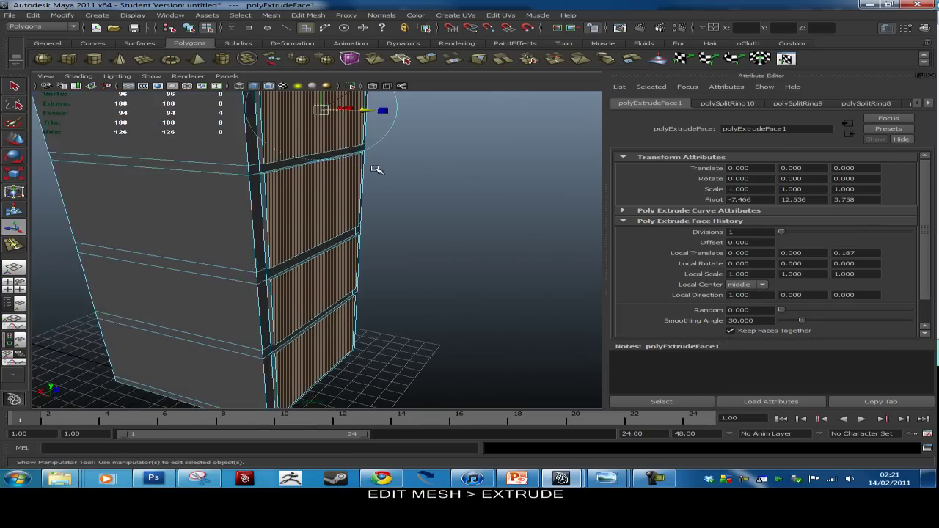
{"action": "left_click_drag", "start_coordinate": [407, 168], "coordinate": [503, 205], "text": "alt"}
{"action": "left_click", "coordinate": [524, 237]}
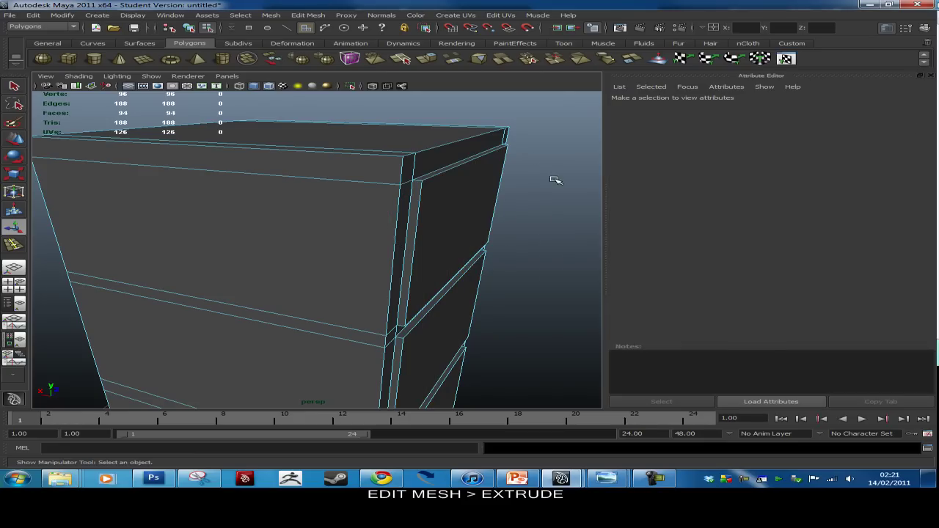
Try extruding the large top face of the box, scaling it inward to about 0.39 in local X and raising it
{"action": "left_click", "coordinate": [340, 128]}
{"action": "left_click_drag", "start_coordinate": [520, 125], "coordinate": [517, 160], "text": "alt"}
{"action": "scroll", "coordinate": [514, 165], "scroll_direction": "down", "scroll_amount": 5}
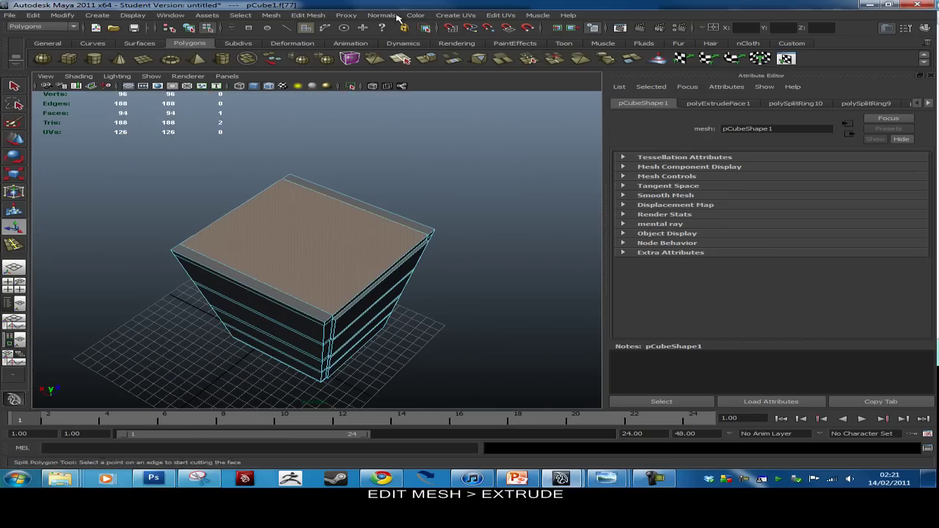
{"action": "left_click", "coordinate": [309, 15]}
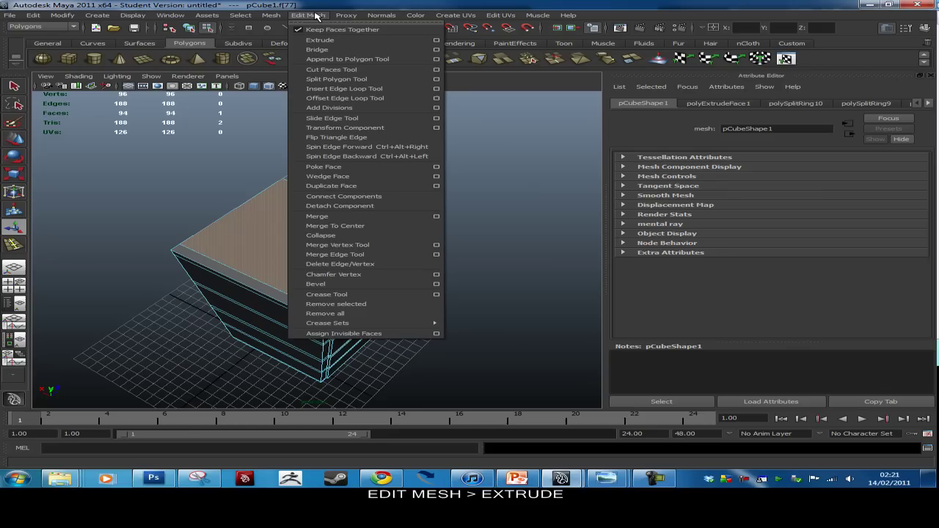
{"action": "left_click", "coordinate": [367, 47]}
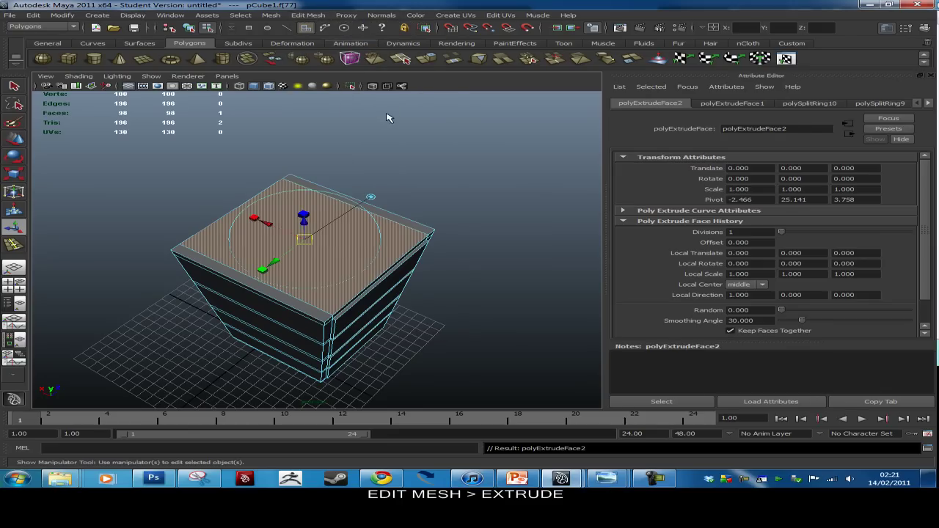
{"action": "left_click_drag", "start_coordinate": [255, 218], "coordinate": [282, 226]}
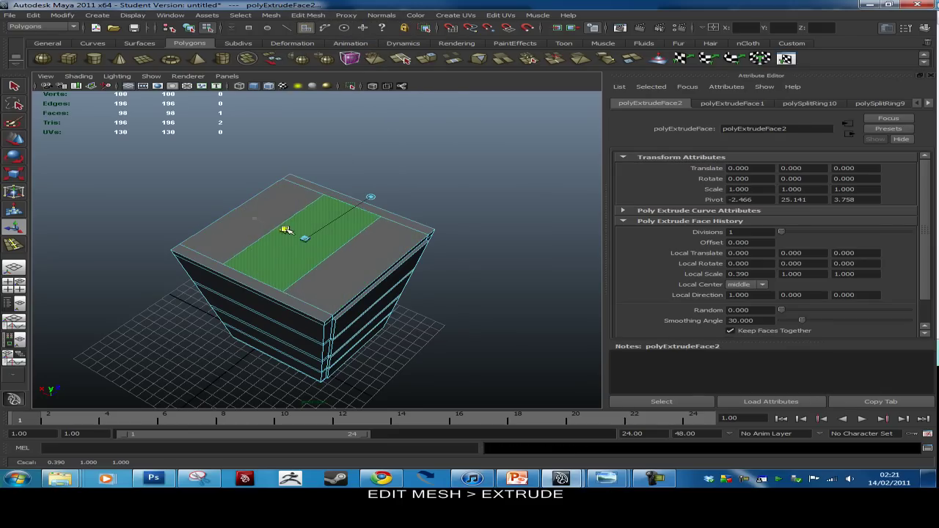
{"action": "left_click_drag", "start_coordinate": [265, 269], "coordinate": [299, 257]}
{"action": "left_click_drag", "start_coordinate": [306, 221], "coordinate": [329, 141]}
{"action": "left_click_drag", "start_coordinate": [431, 213], "coordinate": [381, 172], "text": "alt"}
Undo the trial extrusion of the top face, then test selecting that face and clear the selection
{"action": "key", "text": "ctrl+z"}
{"action": "key", "text": "ctrl+z"}
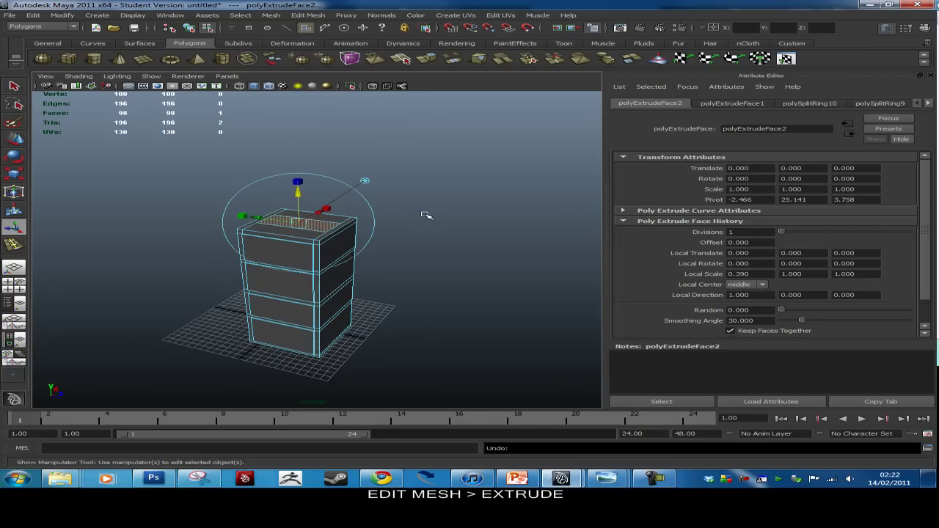
{"action": "key", "text": "ctrl+z"}
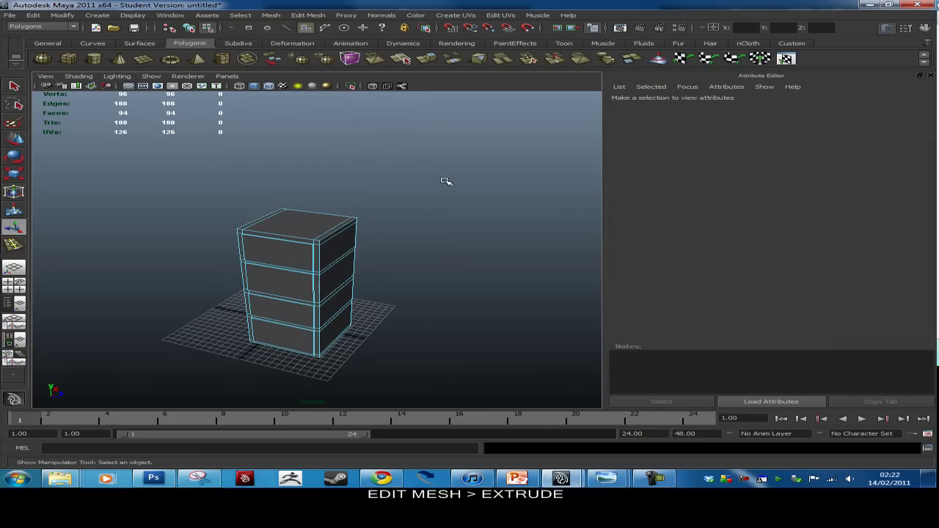
{"action": "left_click", "coordinate": [320, 223]}
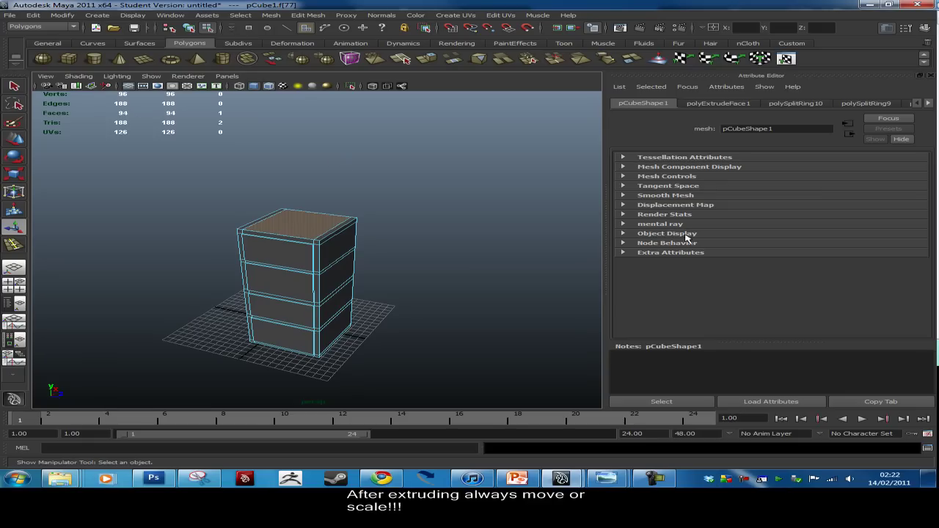
{"action": "left_click", "coordinate": [526, 229]}
Put the cube in Face selection mode and select the front face of the uppermost drawer
{"action": "left_click_drag", "start_coordinate": [382, 281], "coordinate": [395, 226], "text": "alt"}
{"action": "scroll", "coordinate": [306, 245], "scroll_direction": "up", "scroll_amount": 5}
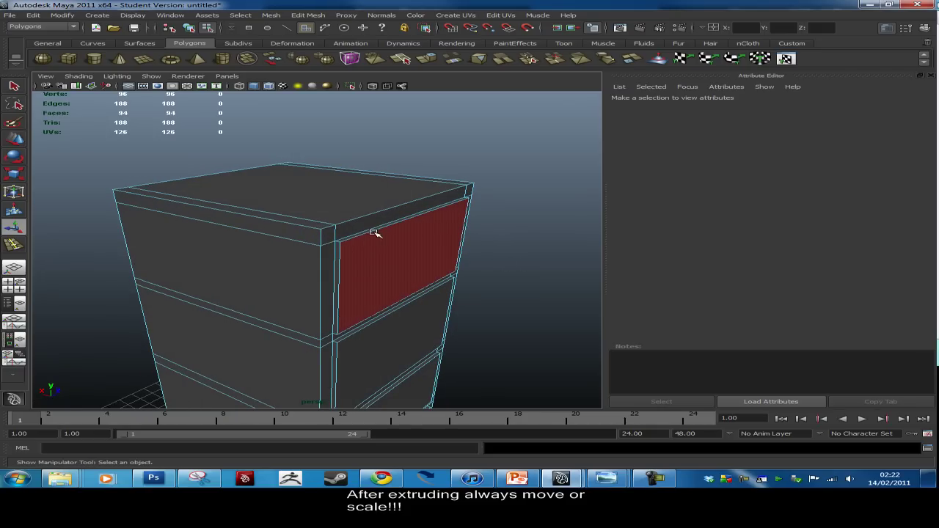
{"action": "left_click_drag", "start_coordinate": [456, 254], "coordinate": [339, 193], "text": "alt"}
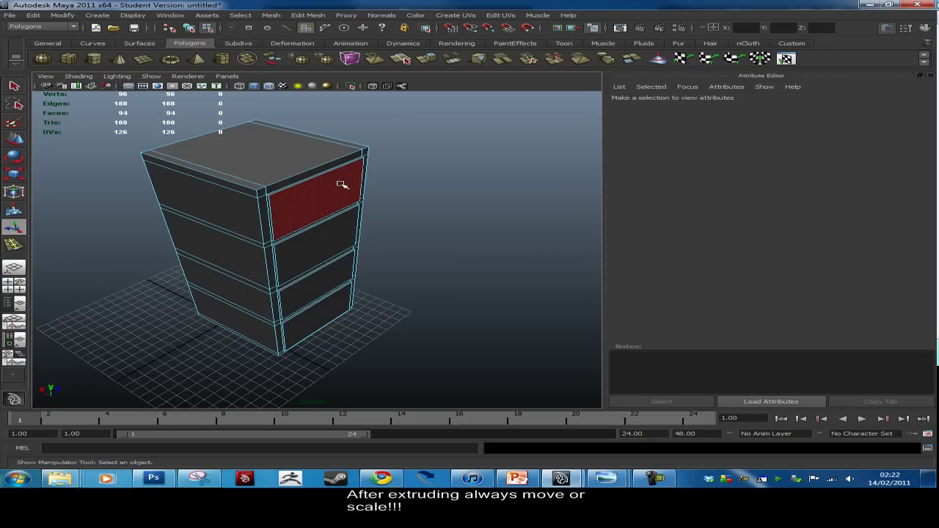
{"action": "right_click", "coordinate": [331, 173]}
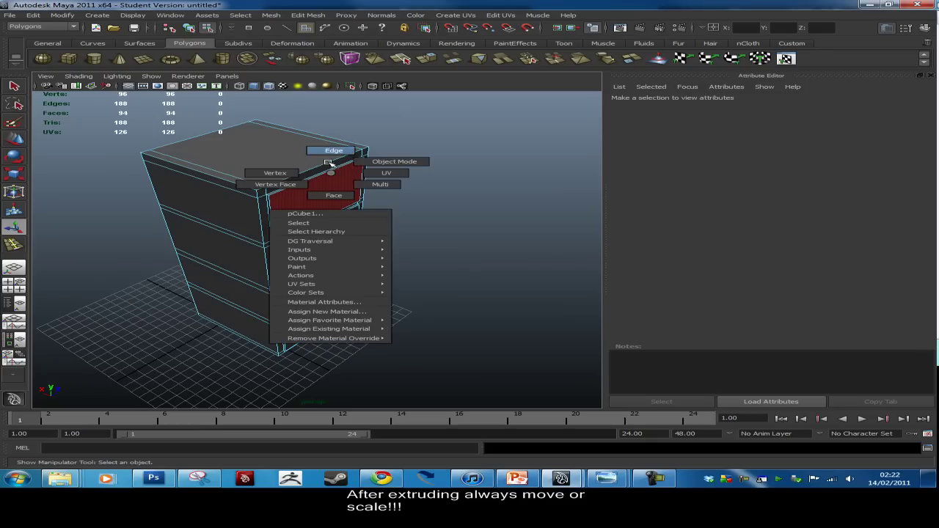
{"action": "left_click", "coordinate": [334, 195]}
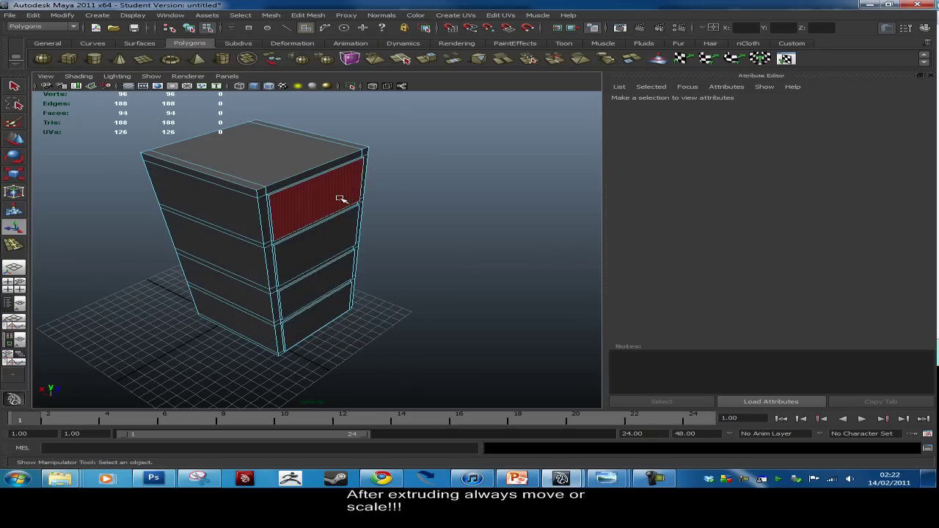
{"action": "left_click", "coordinate": [334, 193]}
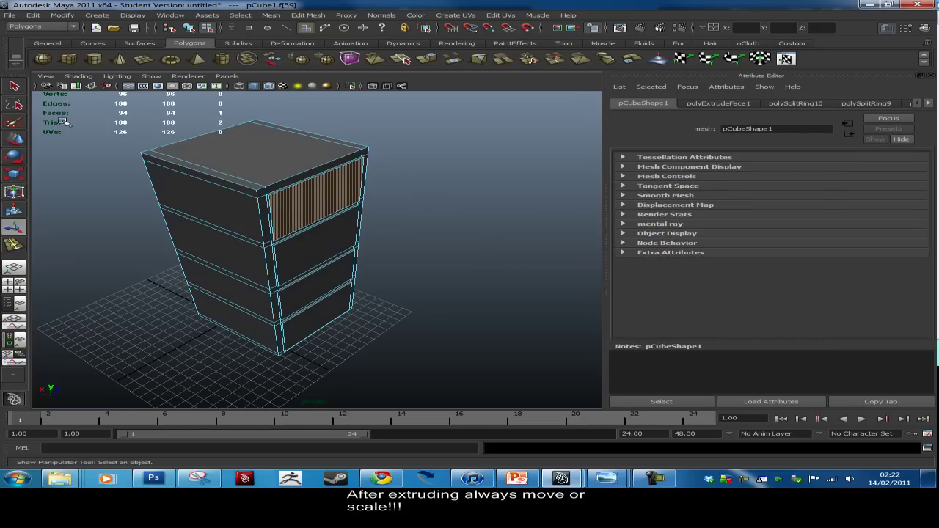
Move the uppermost drawer's front face outward along X to about -12.5 so the drawer stands open
{"action": "left_click", "coordinate": [16, 139]}
{"action": "middle_click_drag", "start_coordinate": [289, 188], "coordinate": [376, 208]}
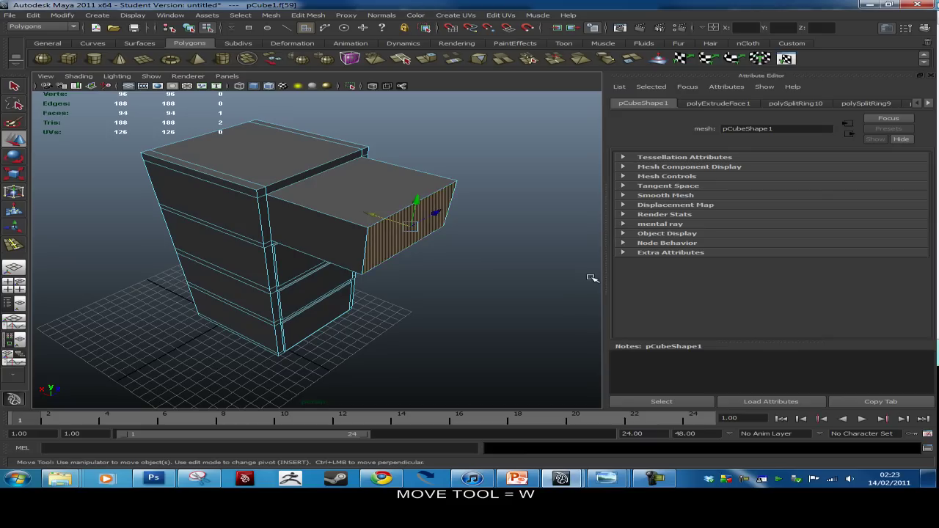
{"action": "left_click_drag", "start_coordinate": [601, 261], "coordinate": [380, 172], "text": "alt"}
{"action": "middle_click_drag", "start_coordinate": [379, 172], "coordinate": [435, 224], "text": "alt"}
{"action": "left_click_drag", "start_coordinate": [436, 225], "coordinate": [426, 237], "text": "alt"}
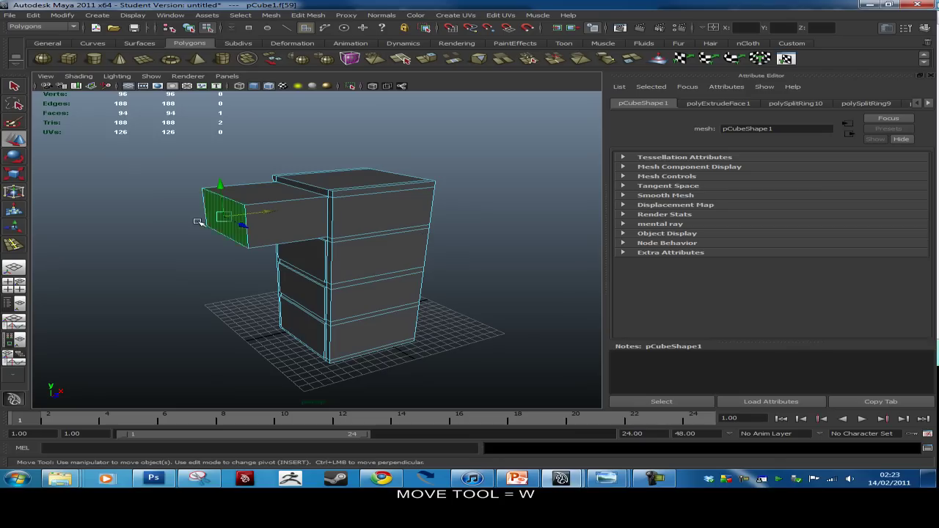
{"action": "left_click_drag", "start_coordinate": [265, 213], "coordinate": [287, 212]}
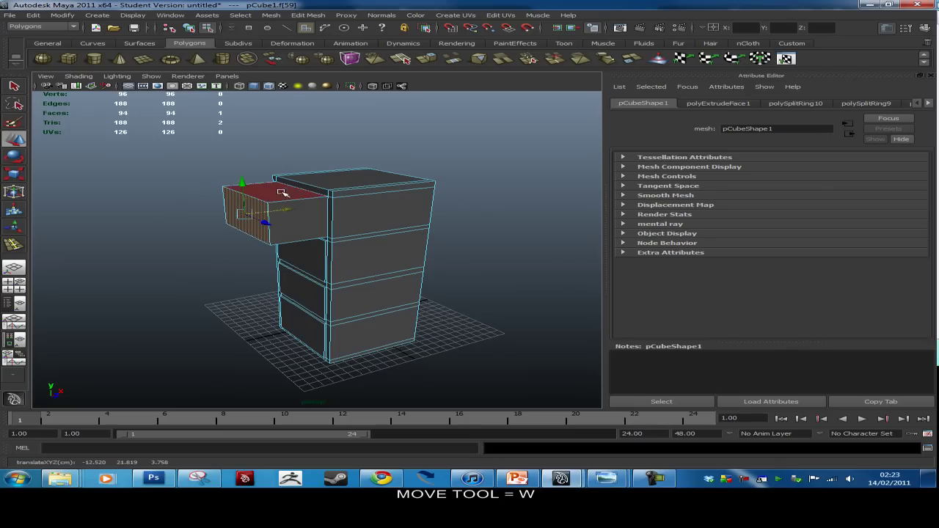
Clear the face selection and select only the top face of the open drawer
{"action": "left_click", "coordinate": [343, 192], "text": "shift"}
{"action": "left_click_drag", "start_coordinate": [443, 124], "coordinate": [461, 206], "text": "alt"}
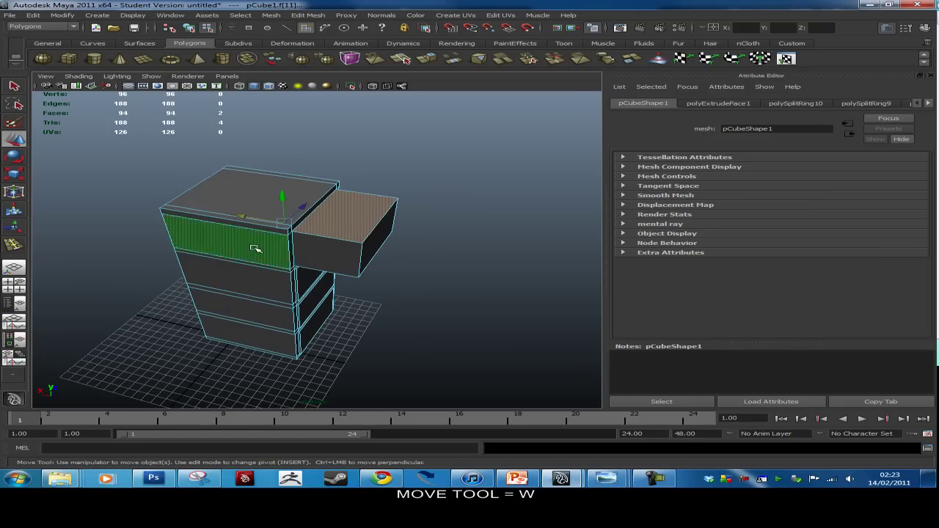
{"action": "left_click", "coordinate": [512, 151]}
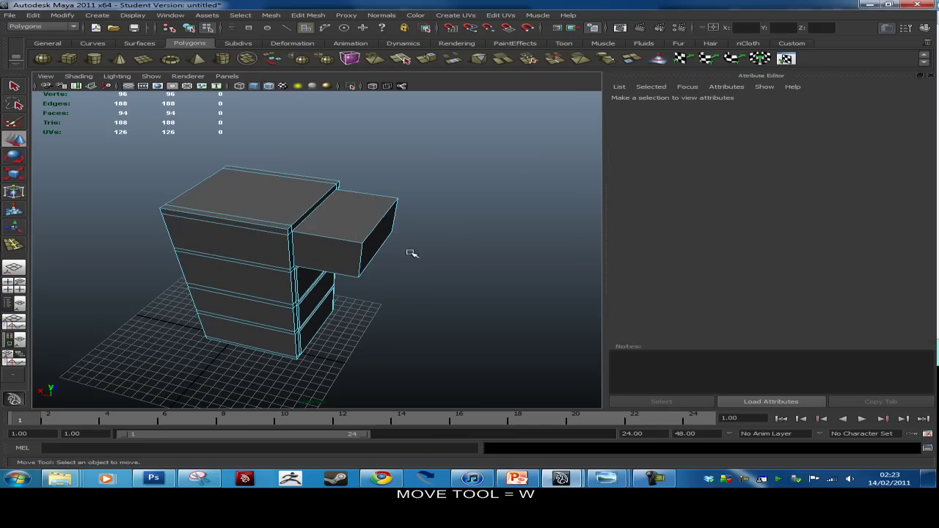
{"action": "left_click", "coordinate": [346, 210]}
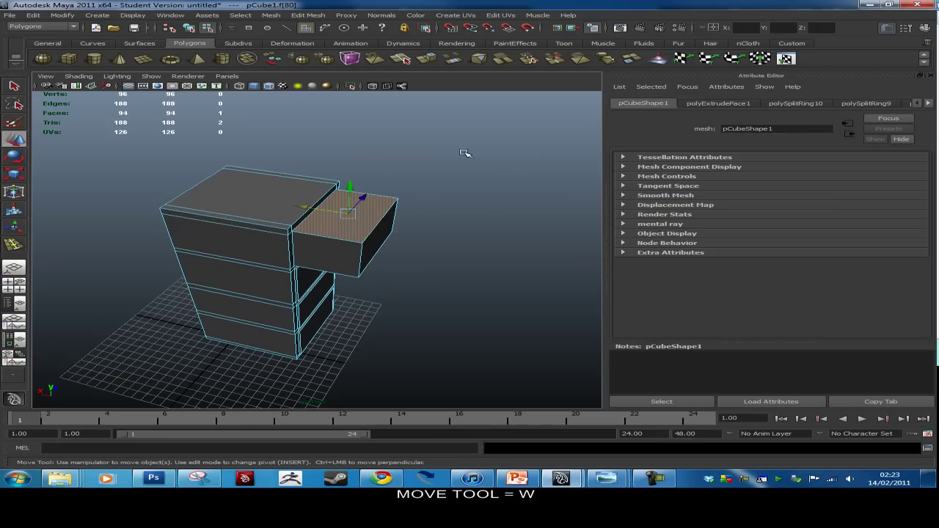
Extrude the open drawer's top face and scale it slightly inward along Z and X to leave a thin rim
{"action": "left_click", "coordinate": [317, 17]}
{"action": "left_click", "coordinate": [328, 38]}
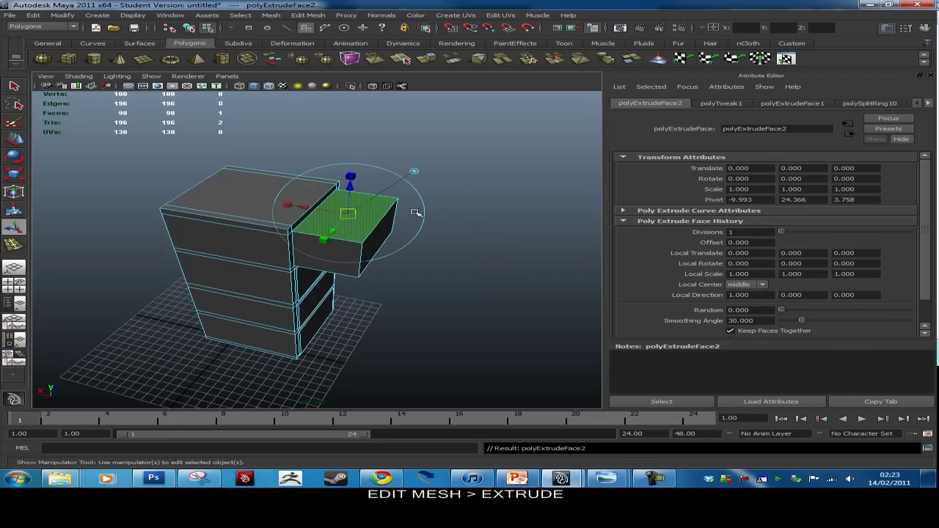
{"action": "left_click", "coordinate": [18, 176]}
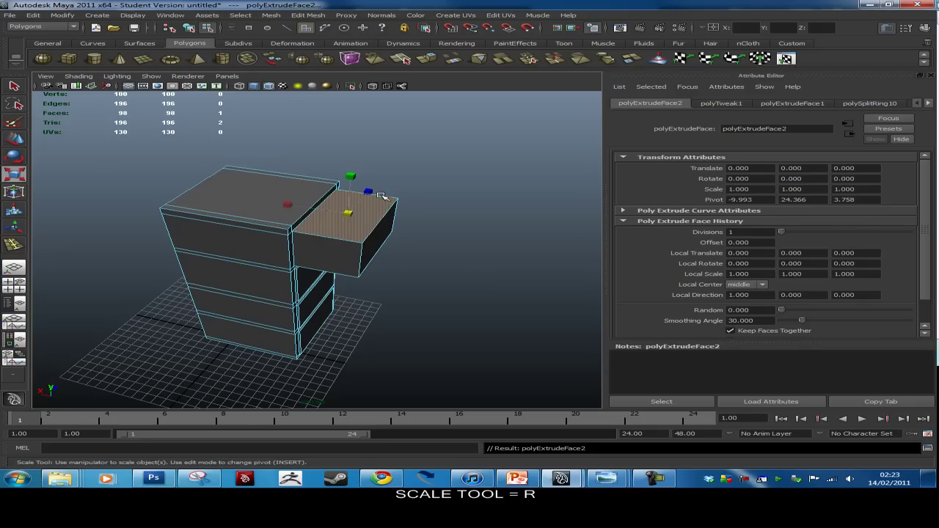
{"action": "left_click_drag", "start_coordinate": [368, 192], "coordinate": [365, 193]}
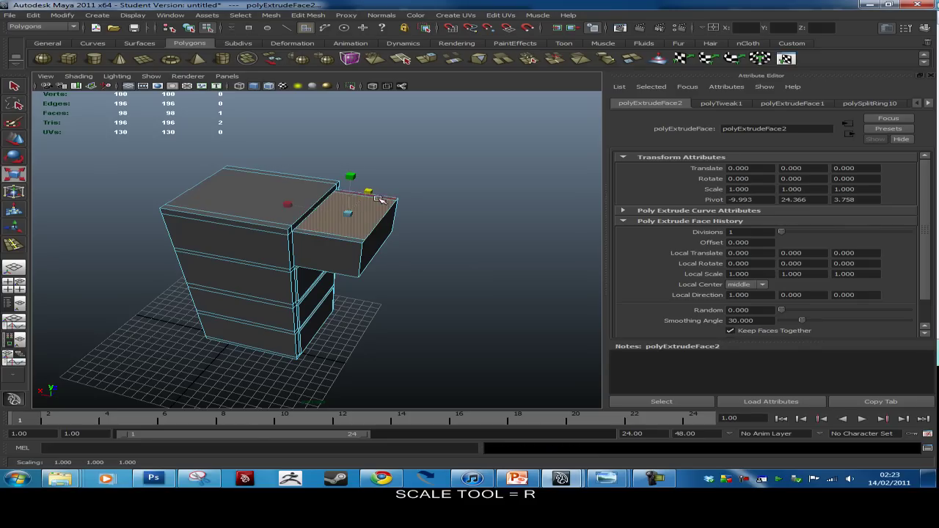
{"action": "left_click_drag", "start_coordinate": [290, 204], "coordinate": [295, 204]}
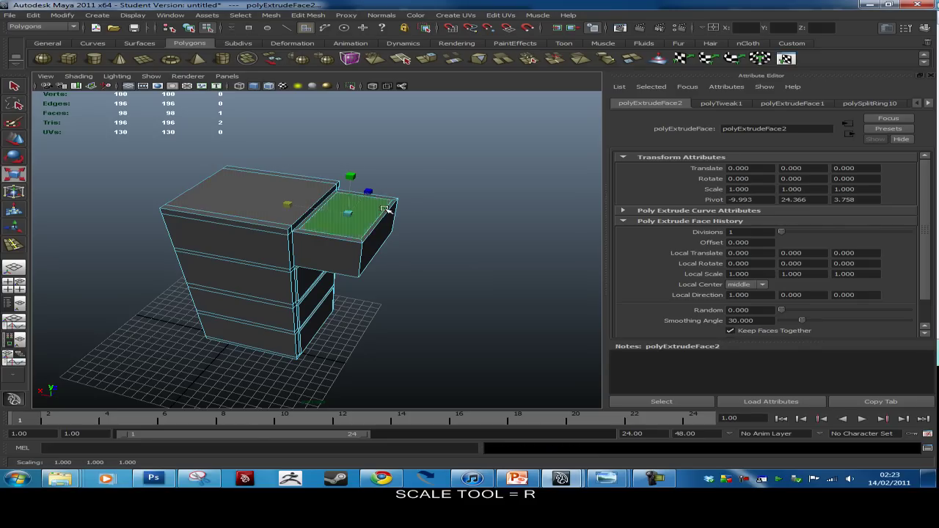
Extrude the open drawer's inset top face downward by a local Z translate of about -4.733 to hollow out the drawer
{"action": "scroll", "coordinate": [421, 163], "scroll_direction": "up", "scroll_amount": 5}
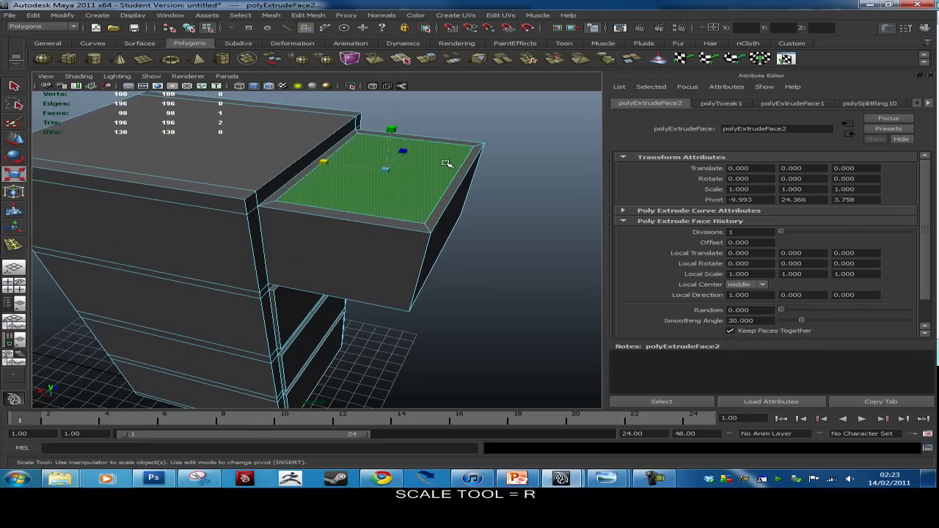
{"action": "left_click_drag", "start_coordinate": [509, 199], "coordinate": [436, 203], "text": "alt"}
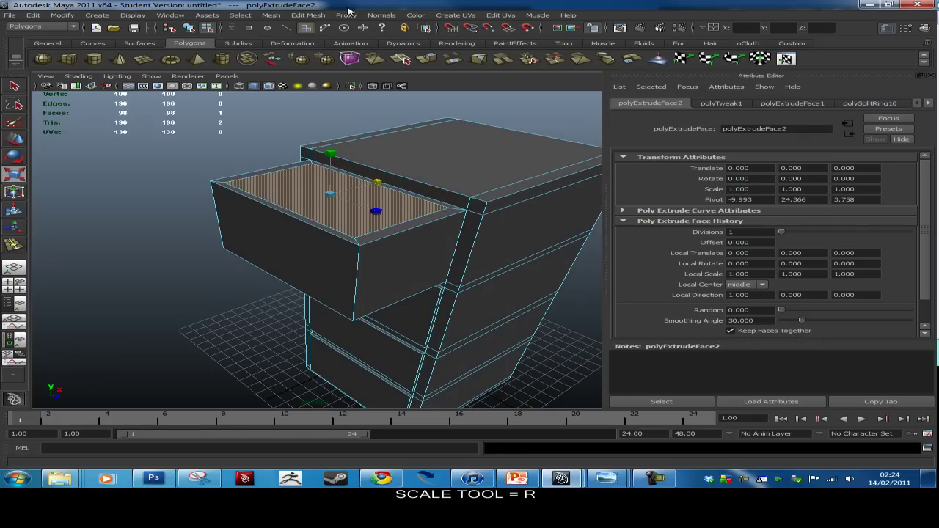
{"action": "left_click", "coordinate": [309, 16]}
{"action": "left_click", "coordinate": [323, 40]}
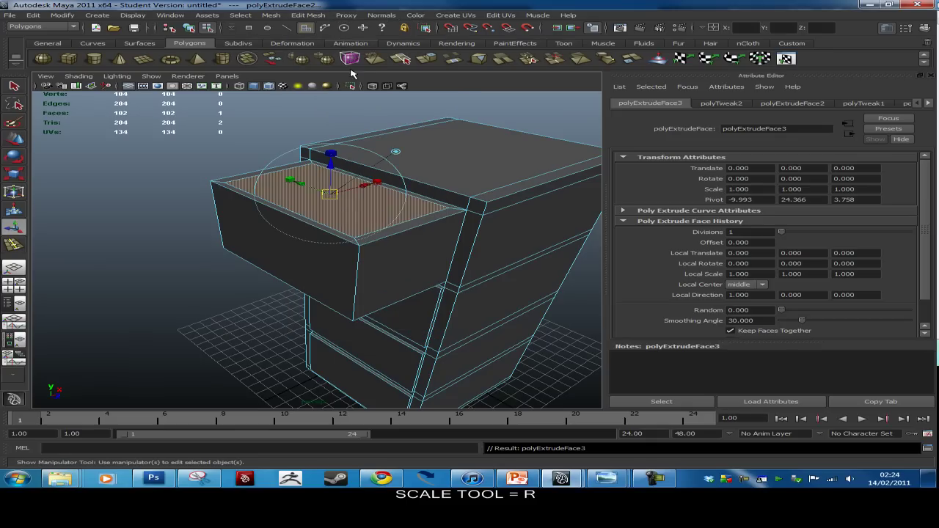
{"action": "left_click_drag", "start_coordinate": [332, 169], "coordinate": [343, 213]}
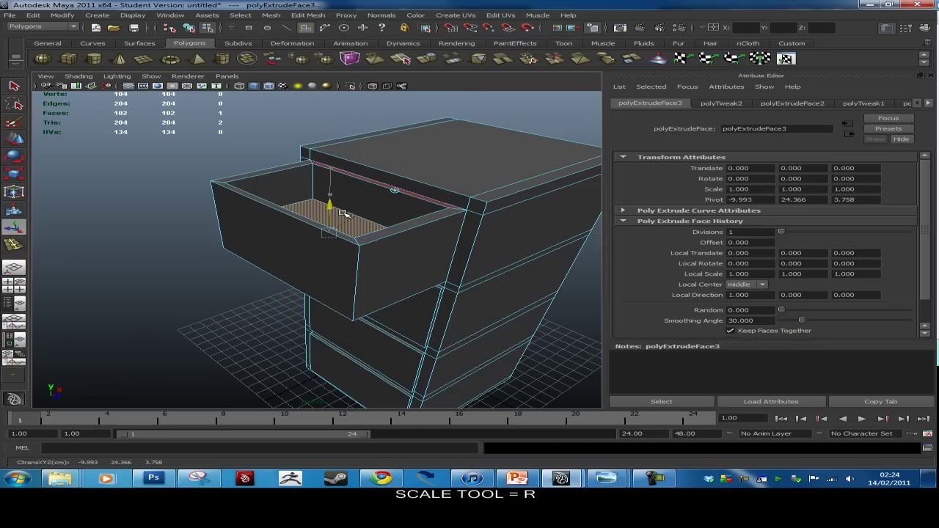
{"action": "key", "text": "t"}
{"action": "left_click_drag", "start_coordinate": [356, 220], "coordinate": [330, 164], "text": "alt"}
{"action": "left_click_drag", "start_coordinate": [329, 163], "coordinate": [487, 195], "text": "alt"}
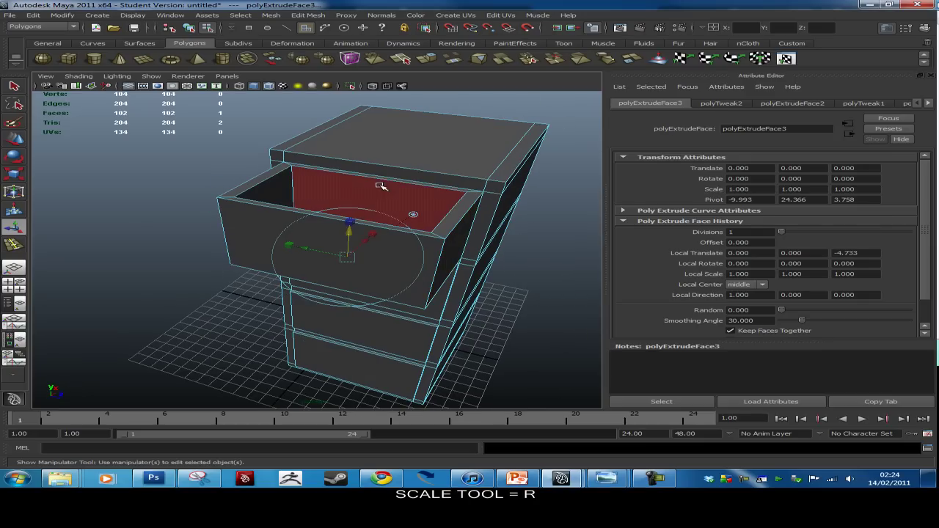
Select only the front face of the open drawer in Face selection mode
{"action": "left_click", "coordinate": [436, 173]}
{"action": "left_click_drag", "start_coordinate": [391, 177], "coordinate": [396, 223], "text": "alt"}
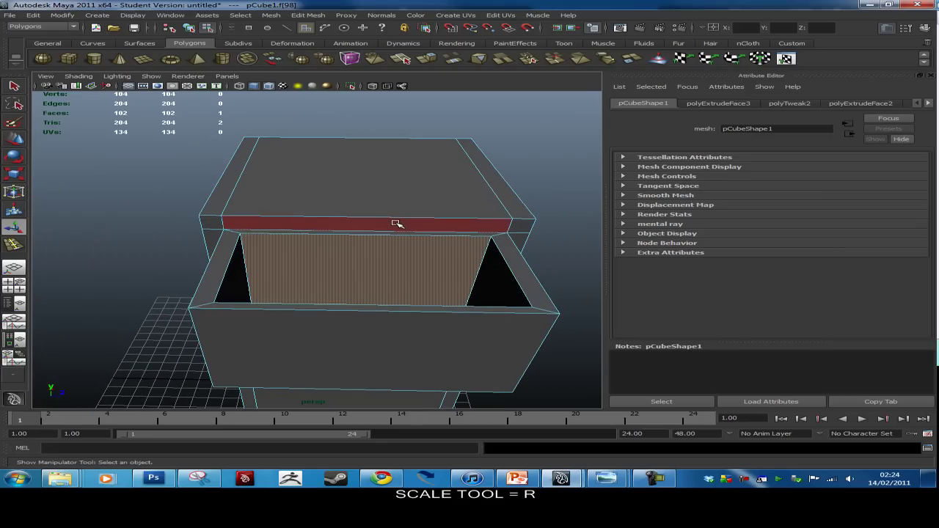
{"action": "left_click_drag", "start_coordinate": [474, 256], "coordinate": [477, 198], "text": "alt"}
{"action": "left_click", "coordinate": [372, 189]}
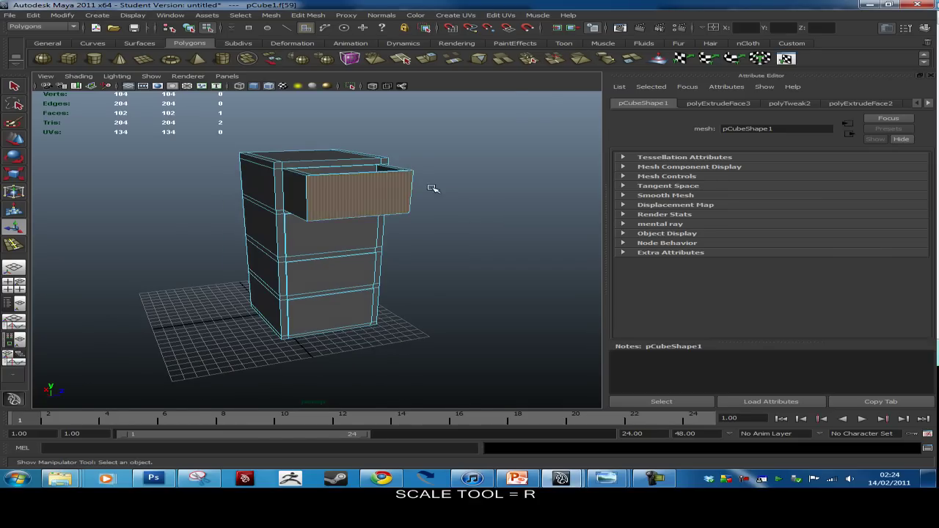
{"action": "scroll", "coordinate": [433, 189], "scroll_direction": "up", "scroll_amount": 3}
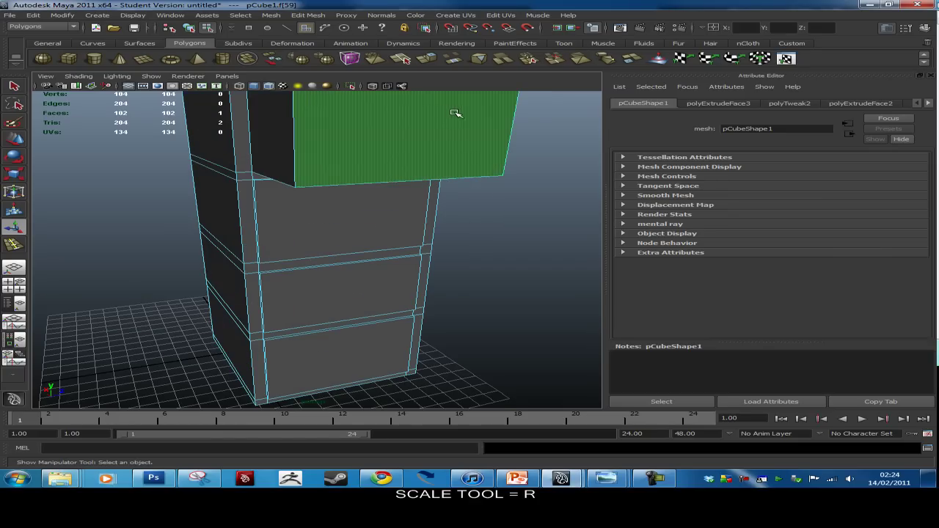
{"action": "scroll", "coordinate": [425, 174], "scroll_direction": "down", "scroll_amount": 3}
{"action": "left_click_drag", "start_coordinate": [426, 174], "coordinate": [365, 218], "text": "alt"}
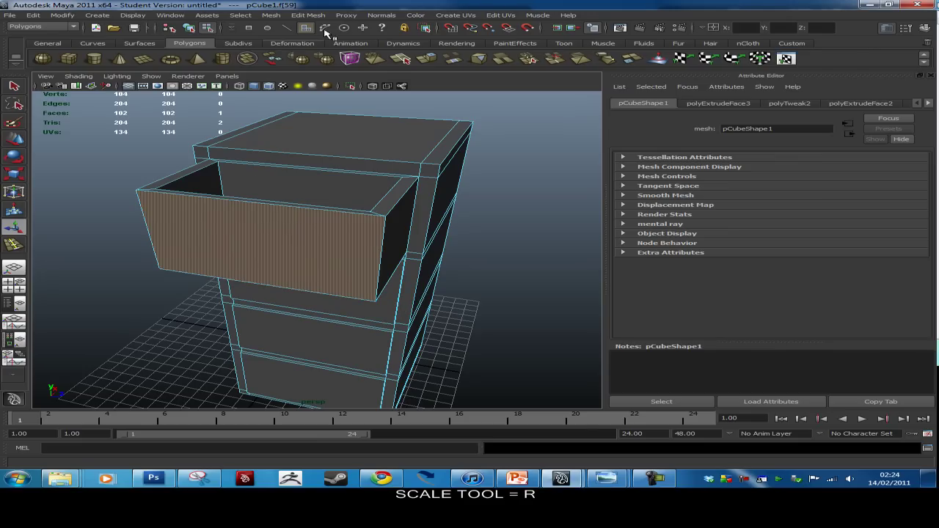
{"action": "left_click", "coordinate": [257, 332]}
{"action": "right_click_drag", "start_coordinate": [256, 220], "coordinate": [258, 243]}
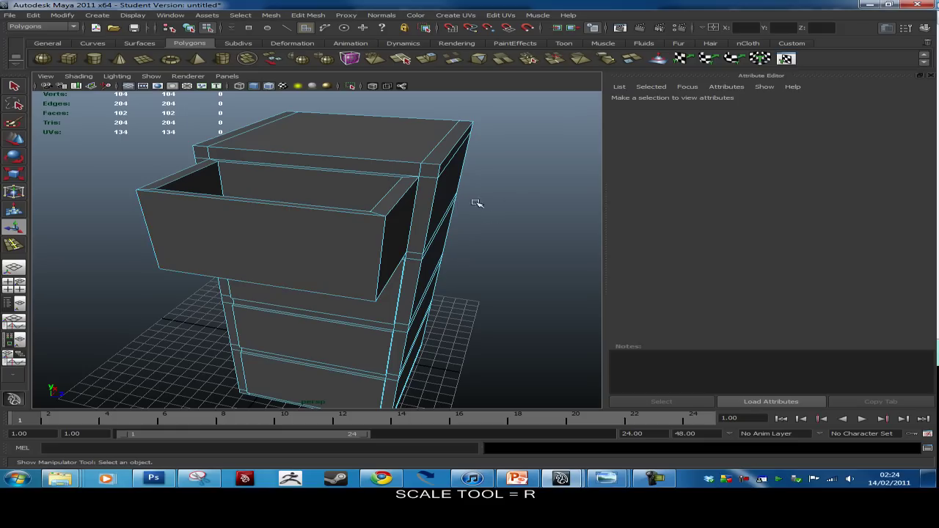
{"action": "left_click", "coordinate": [272, 255]}
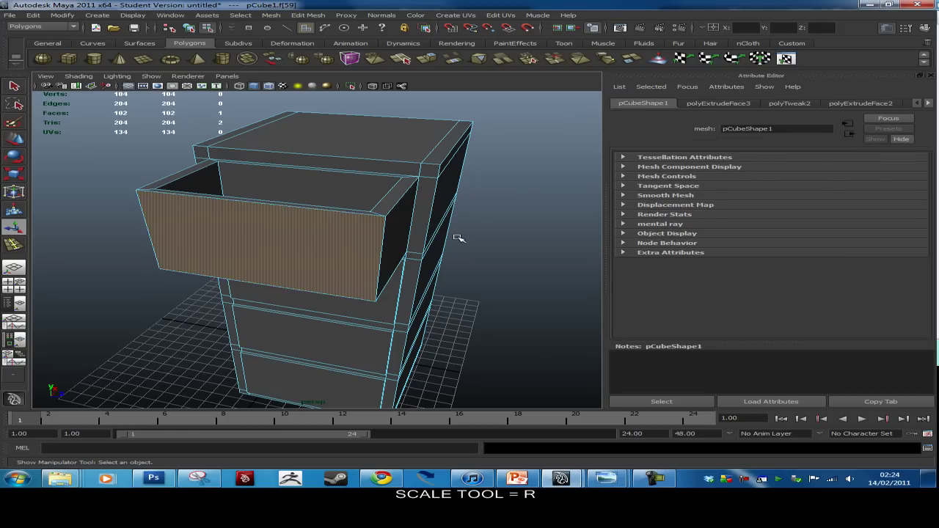
Extrude the open drawer's front face and scale it uniformly slightly larger so its border overhangs the drawer sides
{"action": "scroll", "coordinate": [459, 237], "scroll_direction": "up", "scroll_amount": 5}
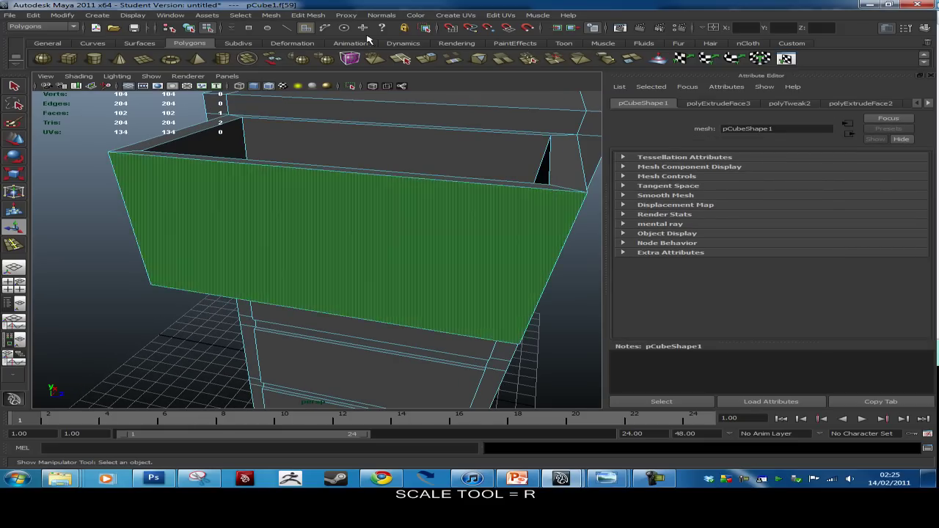
{"action": "left_click", "coordinate": [309, 16]}
{"action": "left_click", "coordinate": [345, 41]}
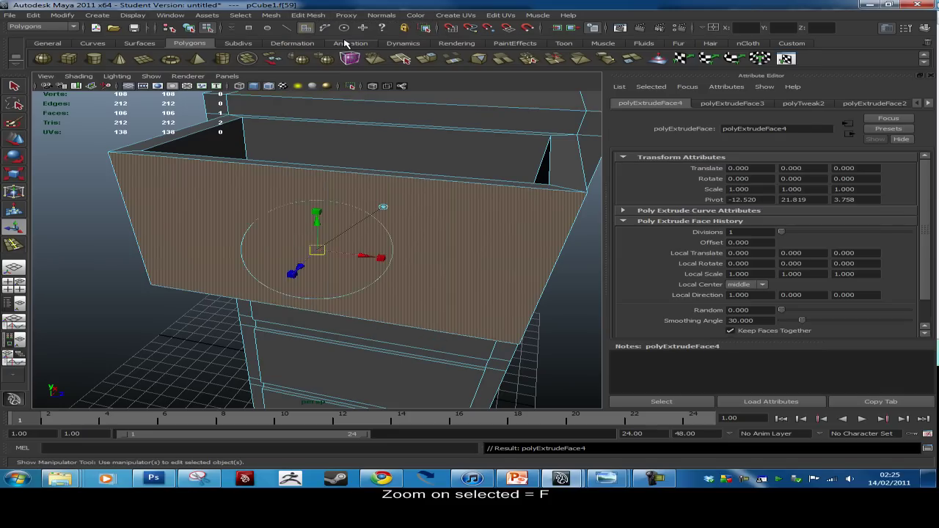
{"action": "left_click", "coordinate": [14, 175]}
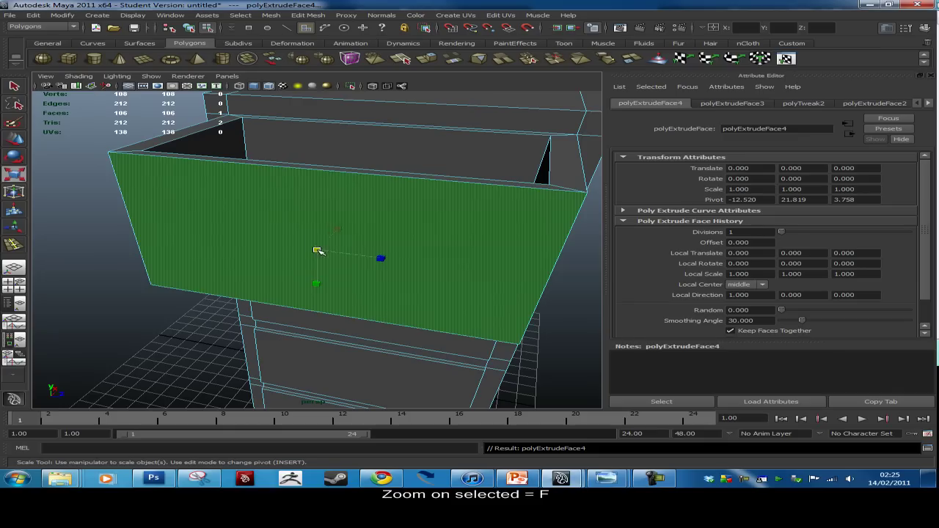
{"action": "left_click_drag", "start_coordinate": [318, 251], "coordinate": [334, 251]}
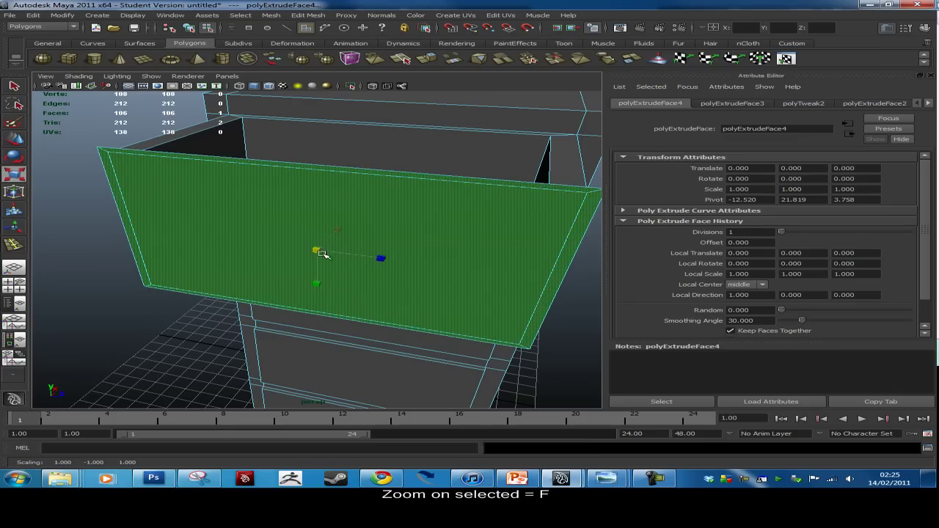
{"action": "mouse_move", "coordinate": [318, 252]}
{"action": "left_mouse_down"}
{"action": "mouse_move", "coordinate": [378, 275]}
{"action": "mouse_move", "coordinate": [315, 251]}
{"action": "left_mouse_up"}
{"action": "left_click_drag", "start_coordinate": [375, 231], "coordinate": [381, 231]}
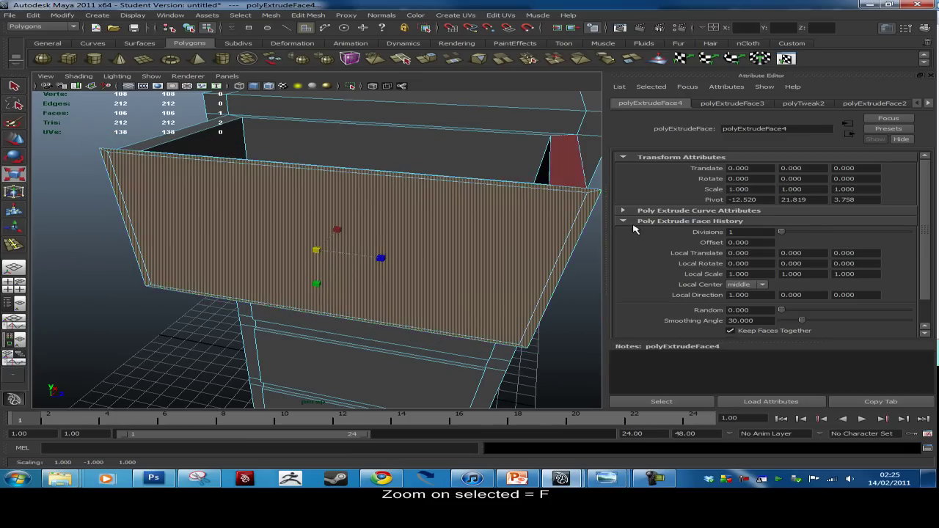
Extrude the enlarged drawer front outward by about 0.228 in local Z to give the panel thickness, and clear the selection
{"action": "left_click", "coordinate": [309, 16]}
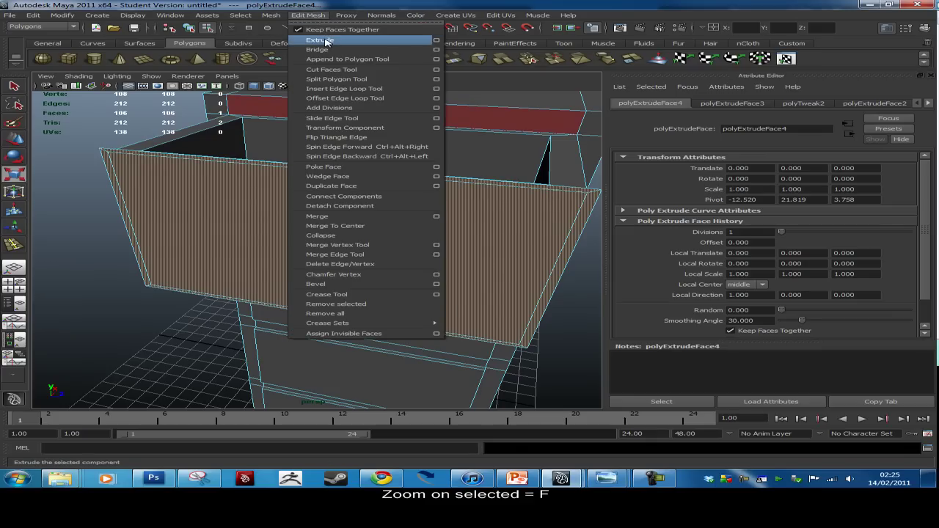
{"action": "left_click", "coordinate": [320, 40]}
{"action": "left_click_drag", "start_coordinate": [293, 233], "coordinate": [259, 254], "text": "alt"}
{"action": "left_click_drag", "start_coordinate": [394, 234], "coordinate": [415, 205], "text": "alt"}
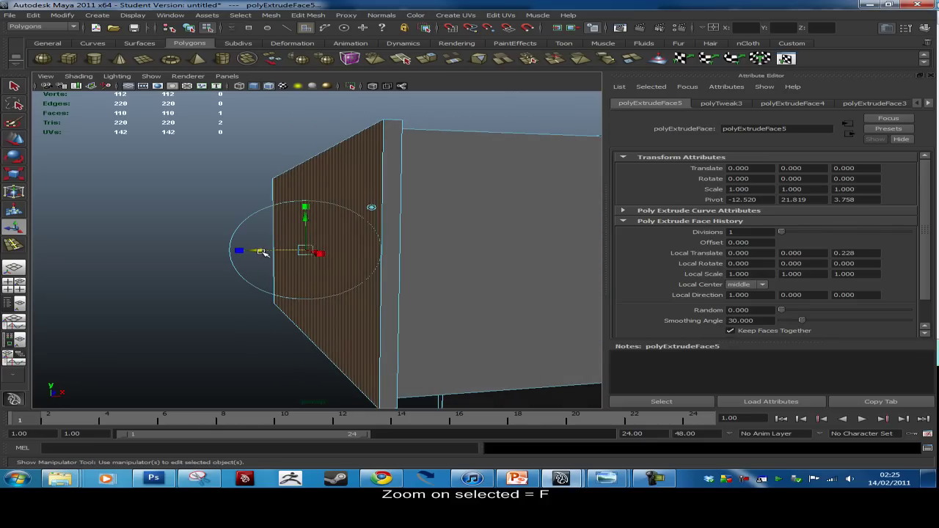
{"action": "left_click_drag", "start_coordinate": [307, 213], "coordinate": [321, 201]}
{"action": "key", "text": "ctrl+z"}
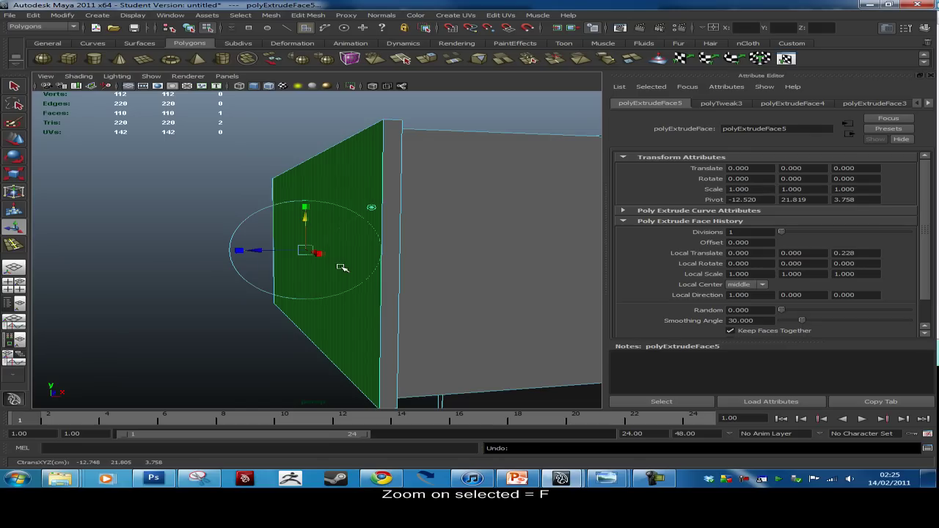
{"action": "left_click", "coordinate": [239, 142]}
Select the front face of the drawer directly below the open one and activate the Move tool
{"action": "left_click_drag", "start_coordinate": [363, 201], "coordinate": [416, 219], "text": "alt"}
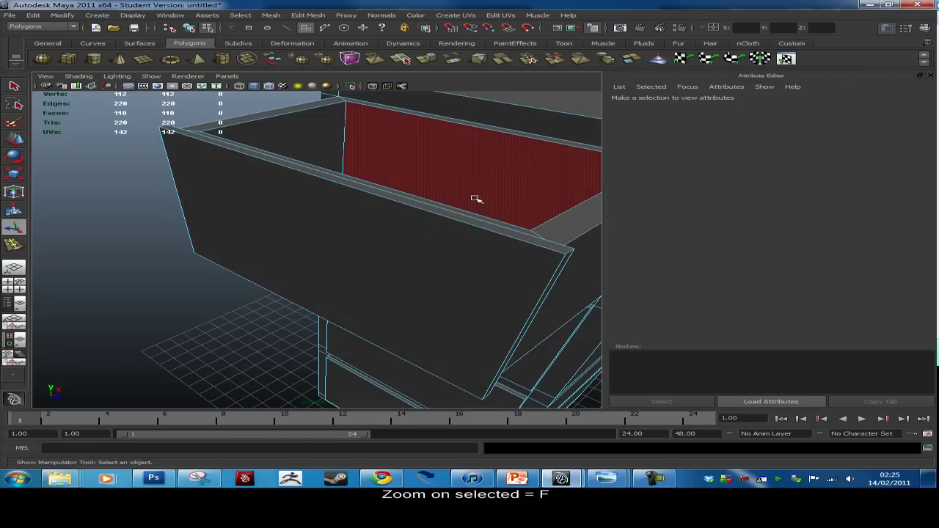
{"action": "key", "text": "f"}
{"action": "left_click_drag", "start_coordinate": [422, 218], "coordinate": [406, 204], "text": "alt"}
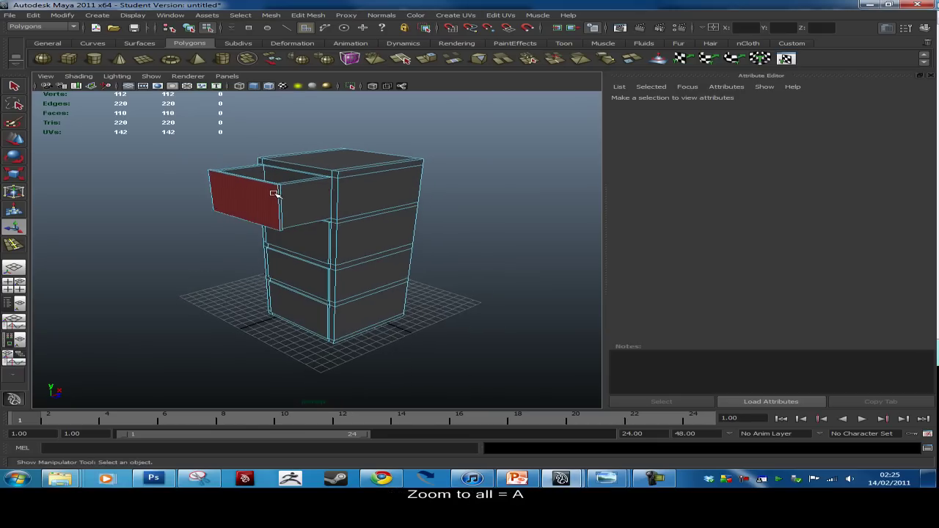
{"action": "key", "text": "a"}
{"action": "left_click", "coordinate": [320, 245]}
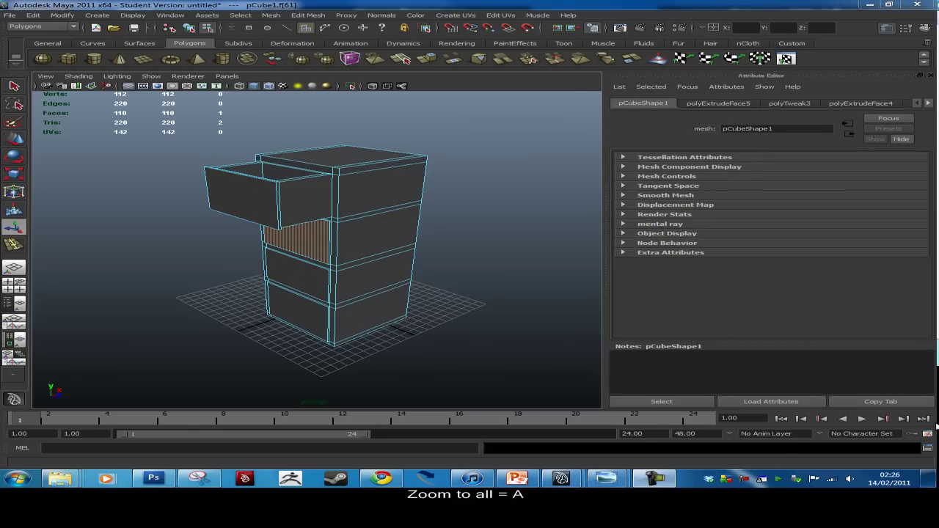
{"action": "key", "text": "w"}
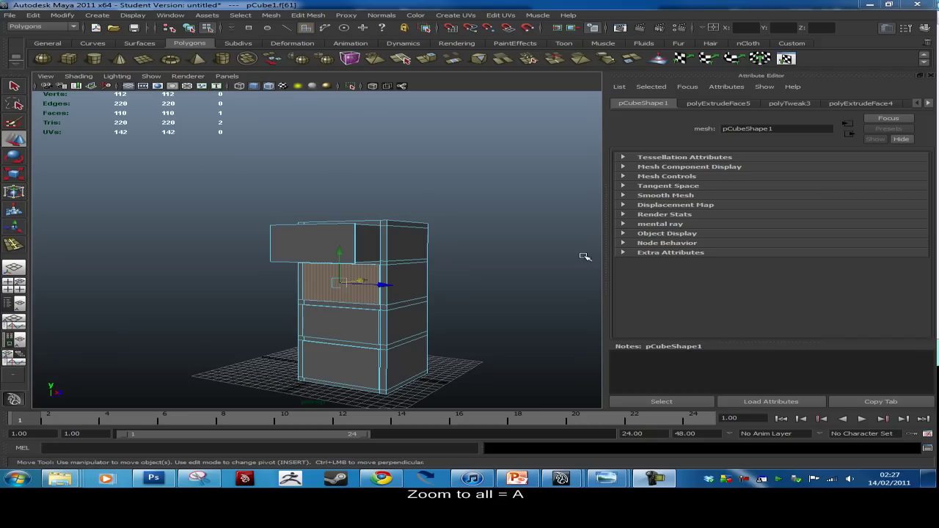
Return the chest of drawers to Object mode and keep the whole object selected
{"action": "left_click_drag", "start_coordinate": [488, 186], "coordinate": [430, 216], "text": "alt"}
{"action": "right_click_drag", "start_coordinate": [430, 216], "coordinate": [444, 208]}
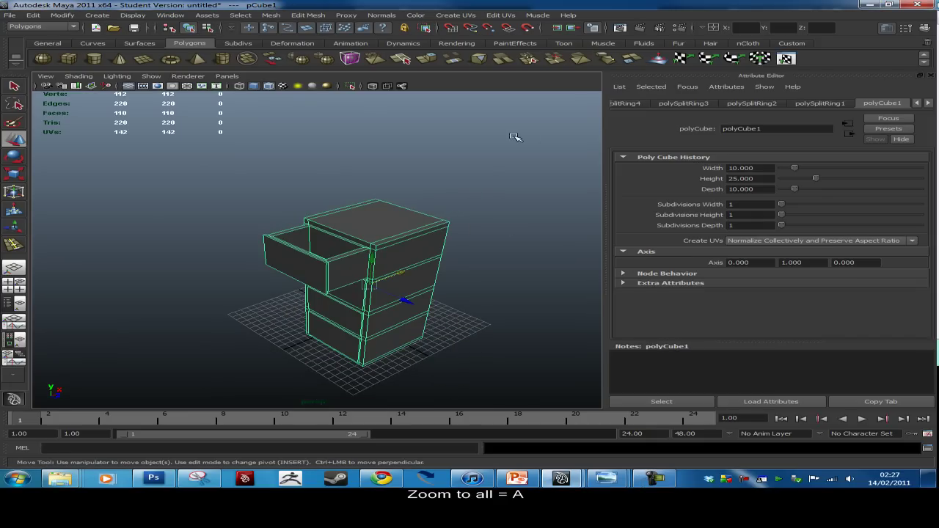
{"action": "left_click", "coordinate": [529, 137]}
{"action": "left_click_drag", "start_coordinate": [460, 203], "coordinate": [365, 242], "text": "alt"}
{"action": "left_click", "coordinate": [376, 247]}
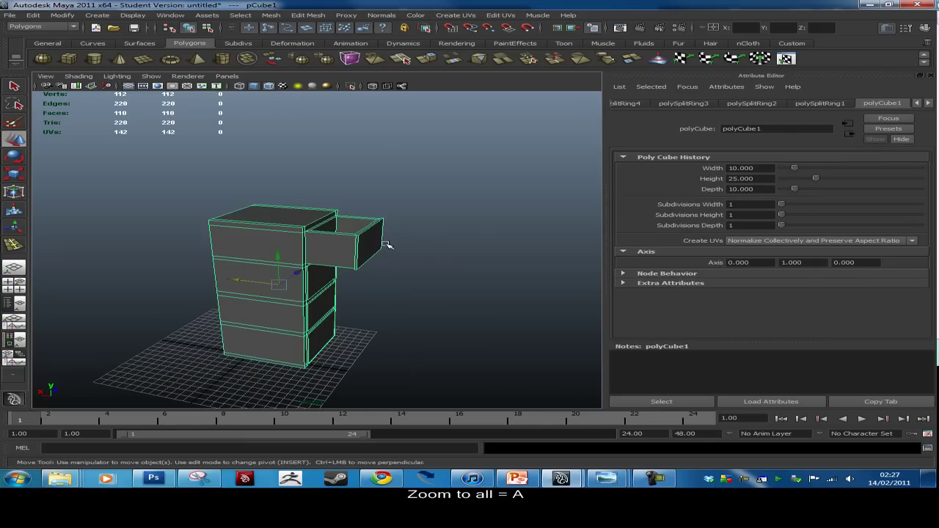
{"action": "key", "text": "a"}
Switch the chest to Face selection mode and select the front face of the second drawer from the top
{"action": "scroll", "coordinate": [374, 222], "scroll_direction": "up", "scroll_amount": 5}
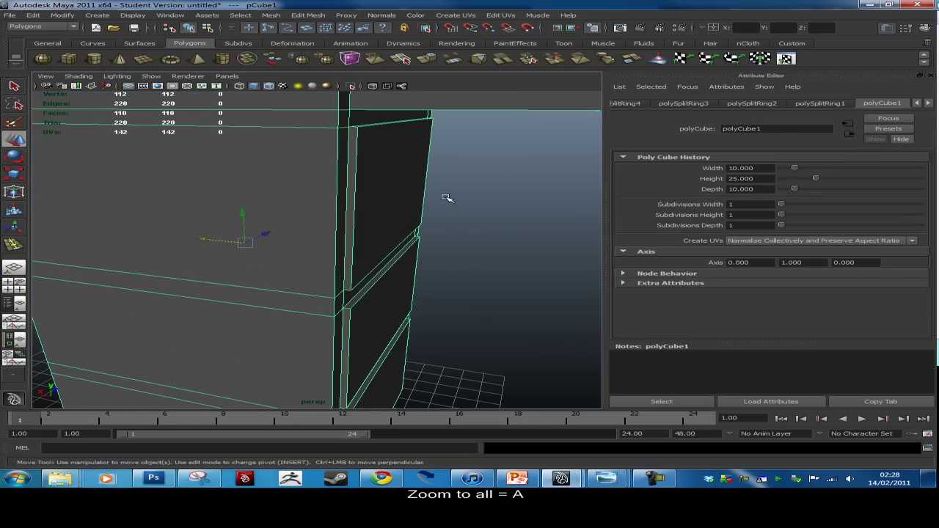
{"action": "left_click_drag", "start_coordinate": [447, 198], "coordinate": [463, 208], "text": "alt"}
{"action": "right_click", "coordinate": [305, 218]}
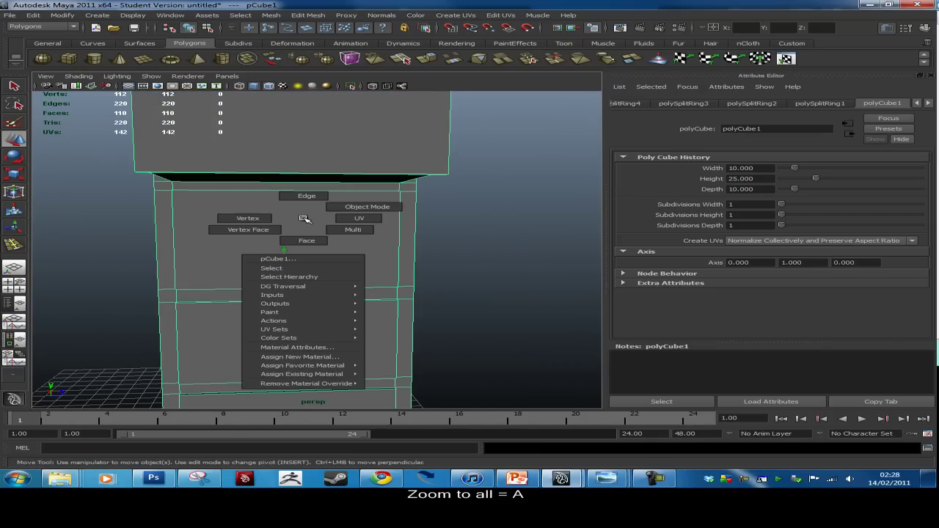
{"action": "left_click", "coordinate": [307, 241]}
{"action": "left_click", "coordinate": [359, 289]}
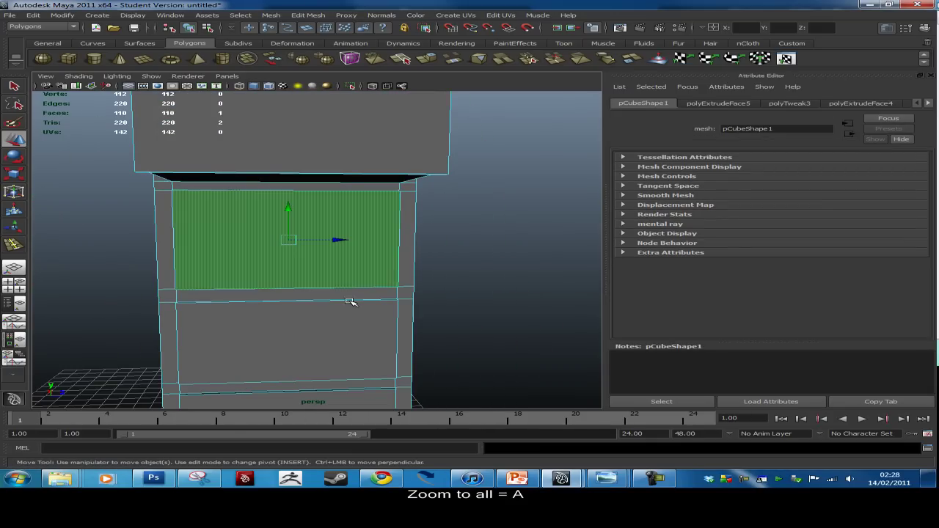
{"action": "right_click", "coordinate": [315, 205]}
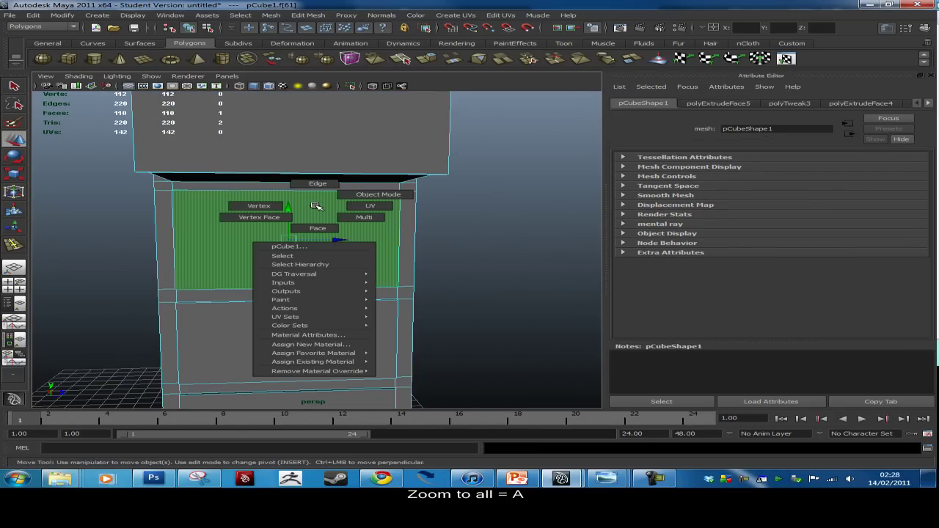
{"action": "left_click", "coordinate": [317, 228]}
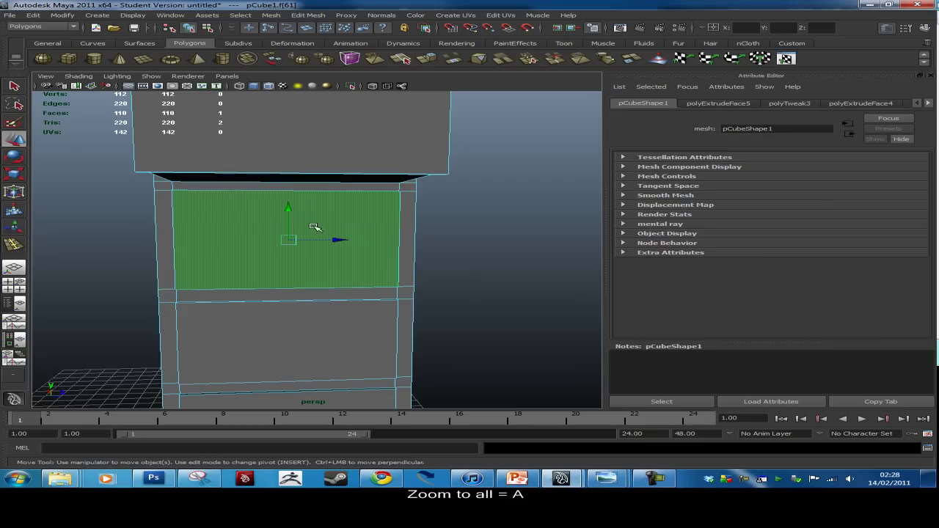
{"action": "left_click_drag", "start_coordinate": [247, 153], "coordinate": [404, 193], "text": "alt"}
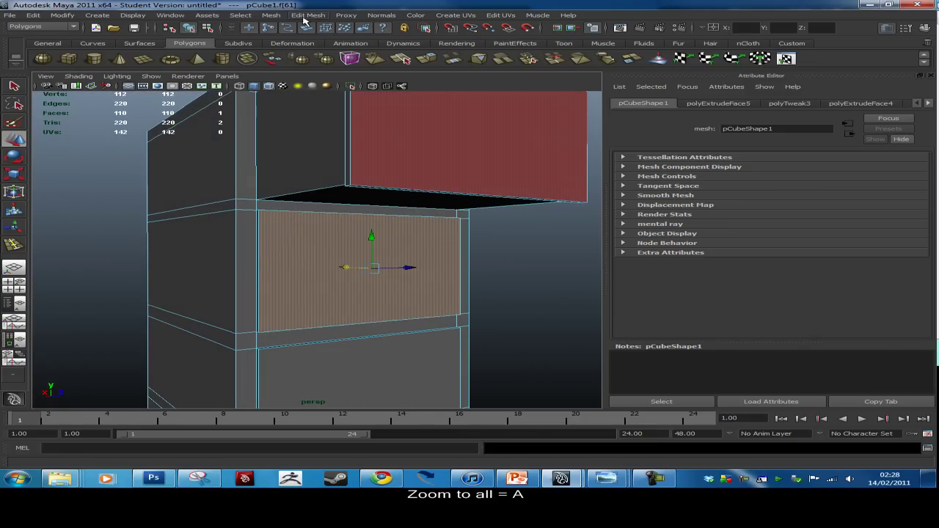
Extrude the second drawer's front face and scale it uniformly slightly larger than its opening
{"action": "left_click", "coordinate": [310, 16]}
{"action": "left_click", "coordinate": [343, 40]}
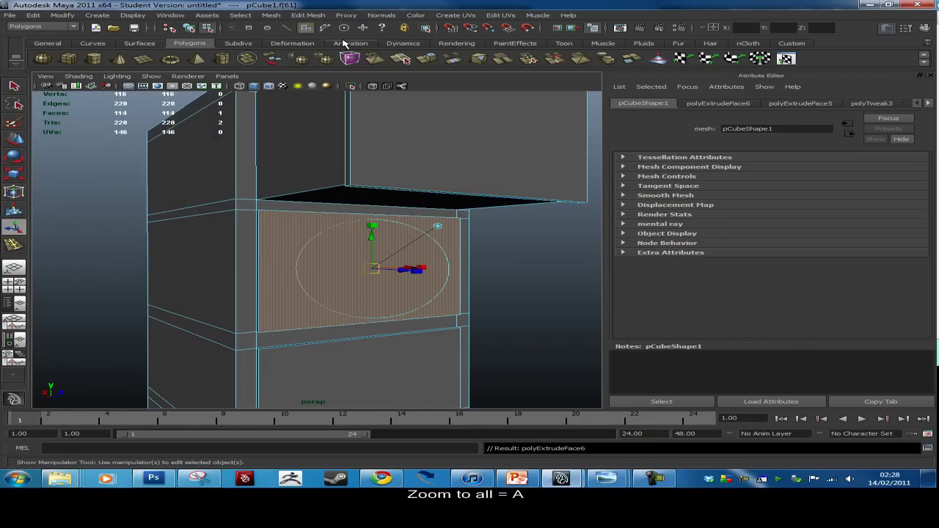
{"action": "key", "text": "r"}
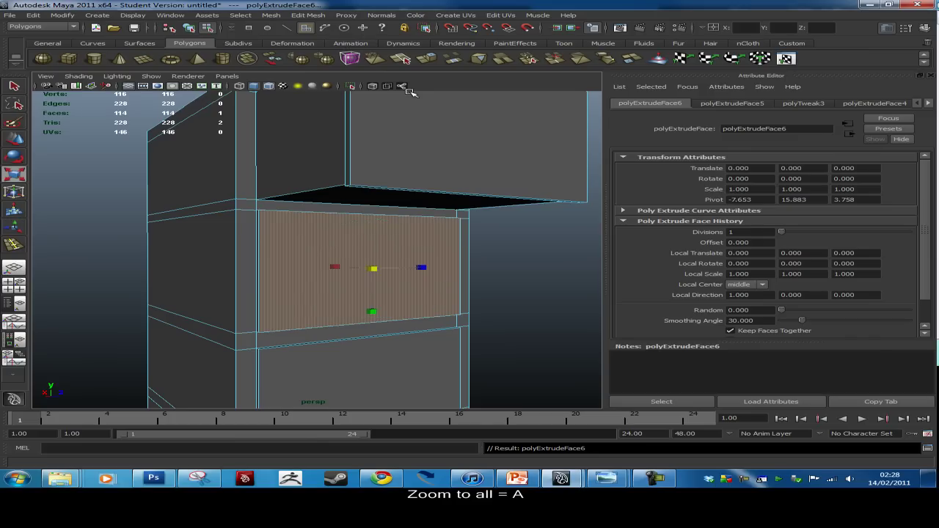
{"action": "left_click_drag", "start_coordinate": [376, 270], "coordinate": [383, 270]}
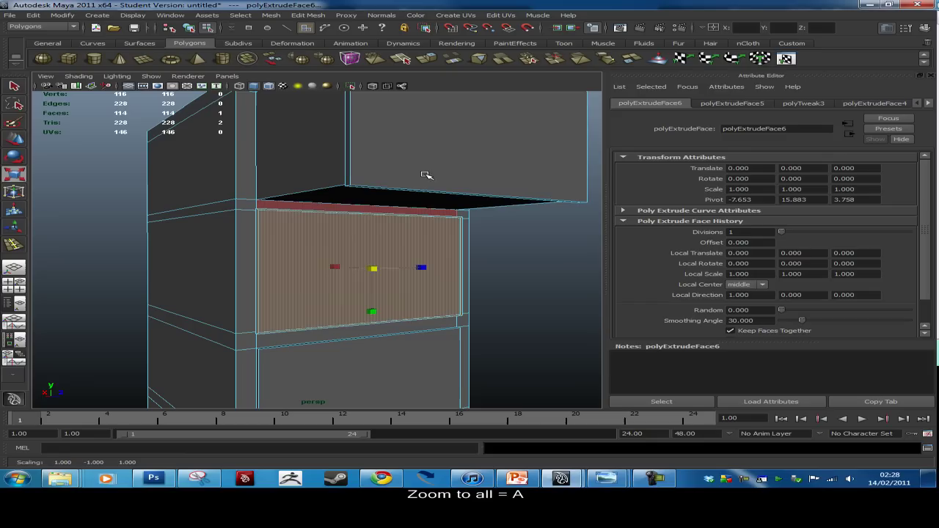
Extrude the enlarged front face of the second drawer from the top once more
{"action": "left_click", "coordinate": [299, 16]}
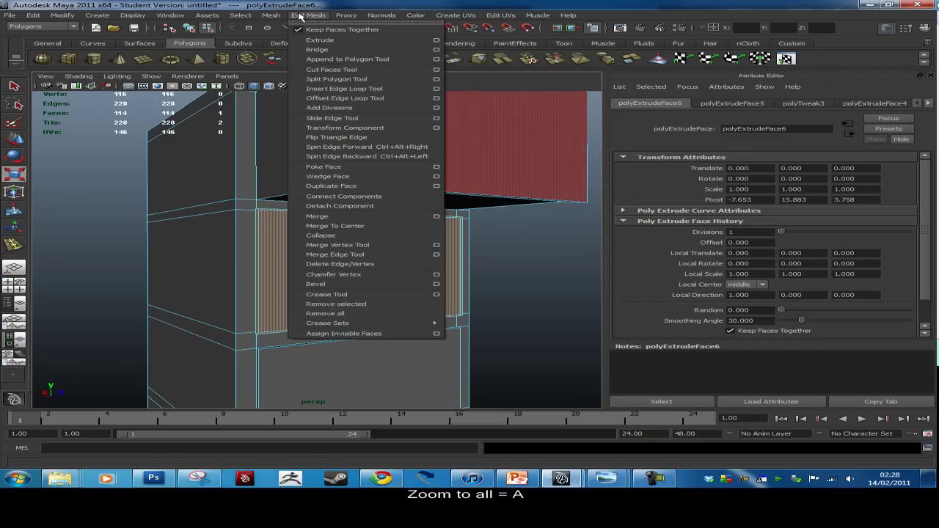
{"action": "left_click", "coordinate": [318, 41]}
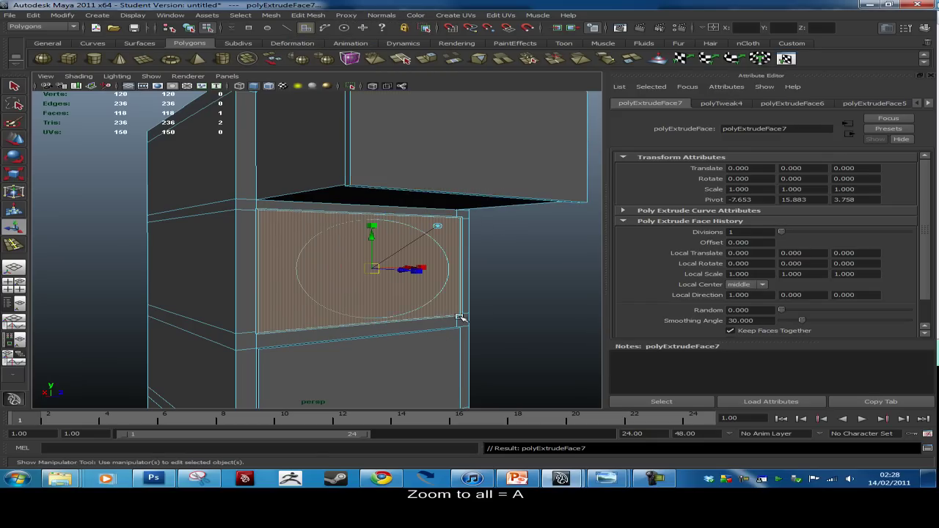
{"action": "left_click_drag", "start_coordinate": [466, 310], "coordinate": [391, 261], "text": "alt"}
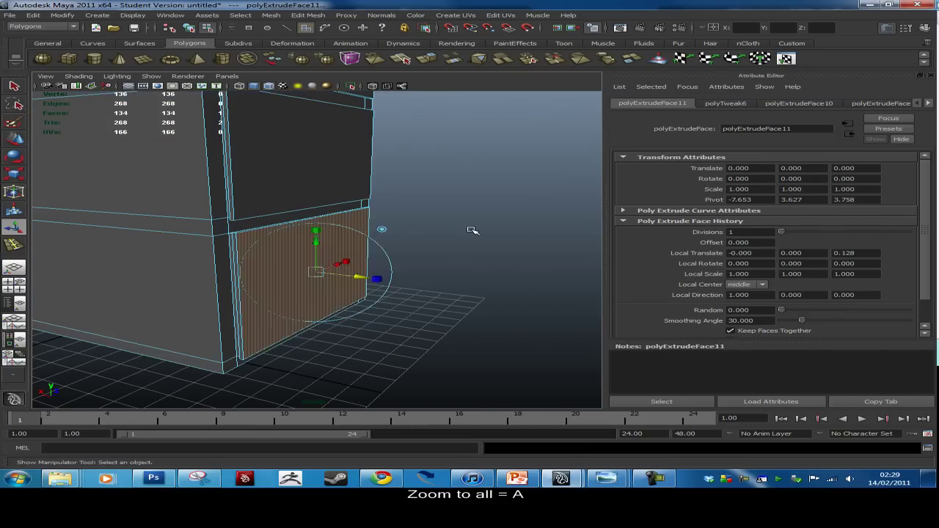
Clear the face selection and examine the extruded drawer fronts and the open top drawer from several angles
{"action": "left_click", "coordinate": [472, 231]}
{"action": "middle_click_drag", "start_coordinate": [472, 230], "coordinate": [426, 186], "text": "alt"}
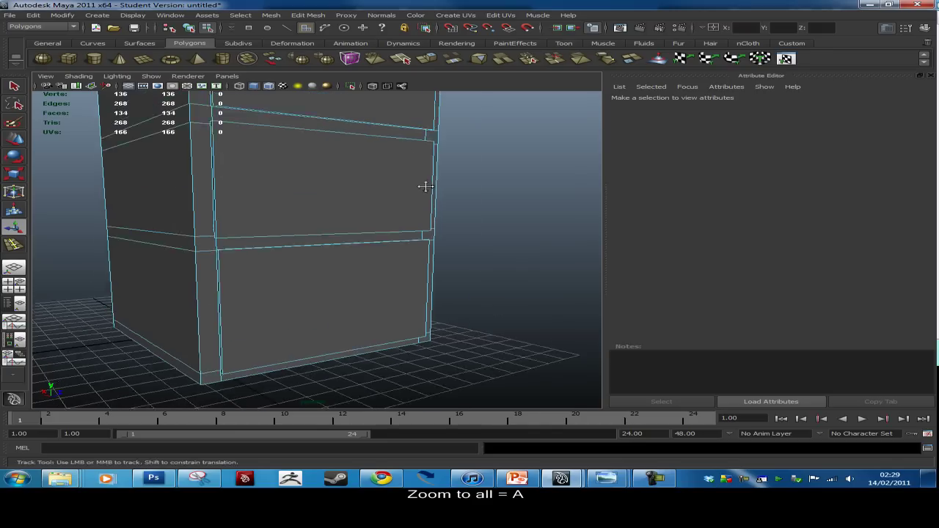
{"action": "key", "text": "a"}
{"action": "mouse_move", "coordinate": [422, 264]}
{"action": "left_mouse_down", "text": "alt"}
{"action": "mouse_move", "coordinate": [438, 237]}
{"action": "mouse_move", "coordinate": [429, 271]}
{"action": "left_mouse_up", "text": "alt"}
{"action": "scroll", "coordinate": [392, 278], "scroll_direction": "up", "scroll_amount": 6}
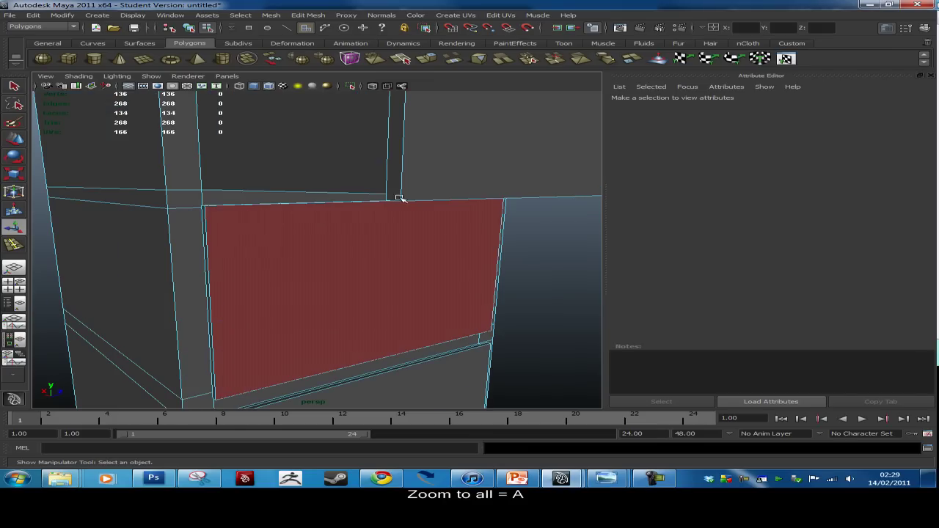
{"action": "scroll", "coordinate": [433, 242], "scroll_direction": "up", "scroll_amount": 3}
{"action": "scroll", "coordinate": [460, 278], "scroll_direction": "up", "scroll_amount": 1}
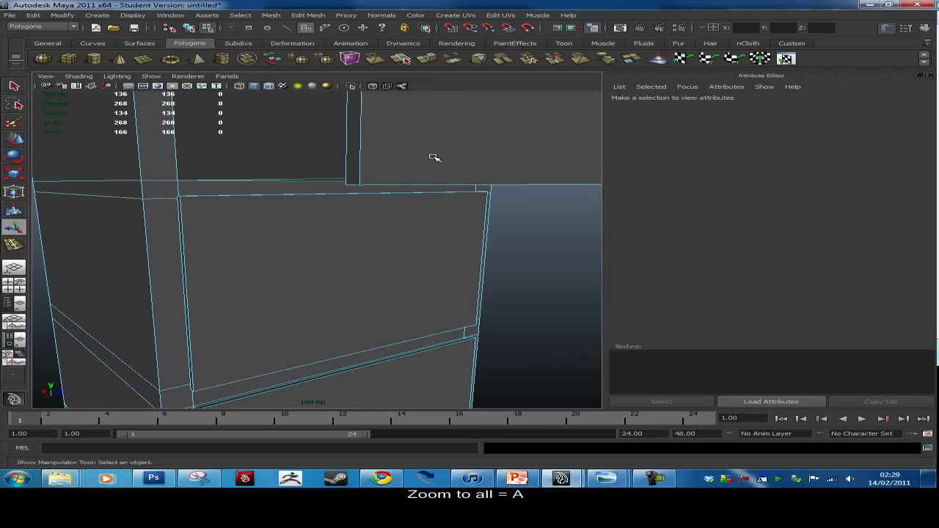
{"action": "left_click_drag", "start_coordinate": [435, 157], "coordinate": [451, 184], "text": "alt"}
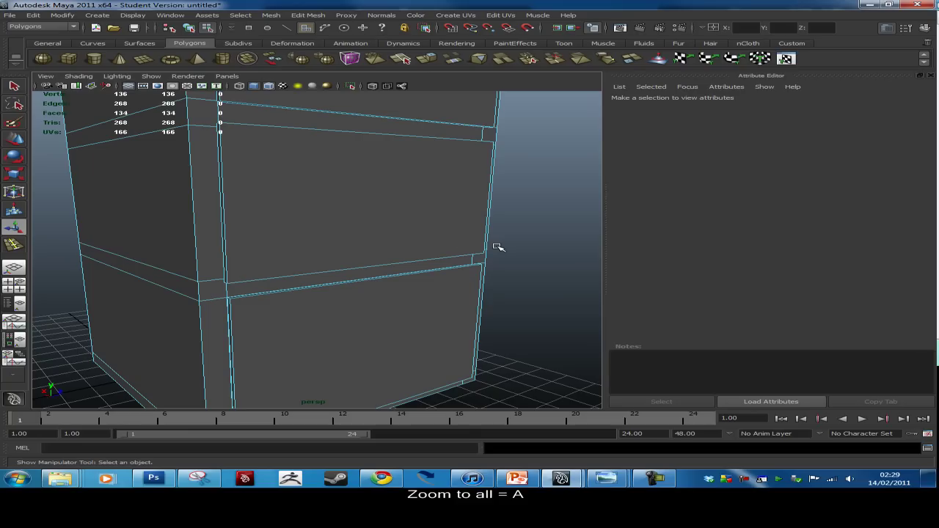
{"action": "middle_click_drag", "start_coordinate": [435, 172], "coordinate": [448, 256], "text": "alt"}
{"action": "mouse_move", "coordinate": [364, 172]}
{"action": "left_mouse_down", "text": "alt"}
{"action": "mouse_move", "coordinate": [348, 265]}
{"action": "mouse_move", "coordinate": [373, 160]}
{"action": "left_mouse_up", "text": "alt"}
{"action": "right_click_drag", "start_coordinate": [373, 160], "coordinate": [362, 234], "text": "alt"}
{"action": "left_click_drag", "start_coordinate": [362, 235], "coordinate": [396, 189], "text": "alt"}
{"action": "middle_click_drag", "start_coordinate": [396, 188], "coordinate": [421, 208], "text": "alt"}
{"action": "left_click_drag", "start_coordinate": [420, 209], "coordinate": [511, 221], "text": "alt"}
{"action": "right_click_drag", "start_coordinate": [511, 221], "coordinate": [478, 225], "text": "alt"}
{"action": "left_click_drag", "start_coordinate": [478, 224], "coordinate": [328, 237], "text": "alt"}
{"action": "right_click_drag", "start_coordinate": [327, 237], "coordinate": [455, 200], "text": "alt"}
{"action": "key", "text": "a"}
{"action": "left_click_drag", "start_coordinate": [509, 235], "coordinate": [434, 231], "text": "alt"}
{"action": "middle_click_drag", "start_coordinate": [433, 231], "coordinate": [430, 163], "text": "alt"}
{"action": "left_click_drag", "start_coordinate": [430, 164], "coordinate": [461, 153], "text": "alt"}
{"action": "middle_click_drag", "start_coordinate": [462, 153], "coordinate": [428, 214], "text": "alt"}
{"action": "left_click_drag", "start_coordinate": [428, 215], "coordinate": [426, 253], "text": "alt"}
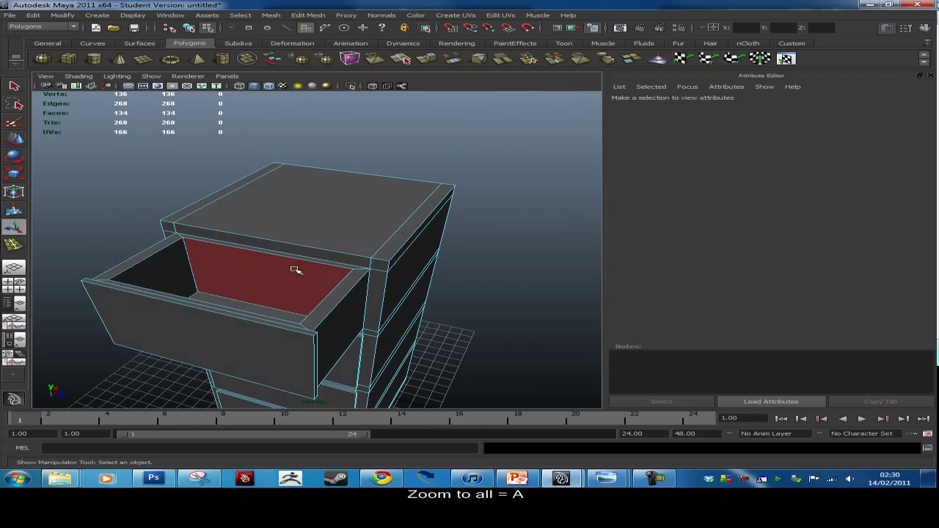
Select the inner back face of the open top drawer and move it backwards, close to the rear of the cabinet
{"action": "right_click_drag", "start_coordinate": [320, 222], "coordinate": [327, 237]}
{"action": "left_click", "coordinate": [268, 272]}
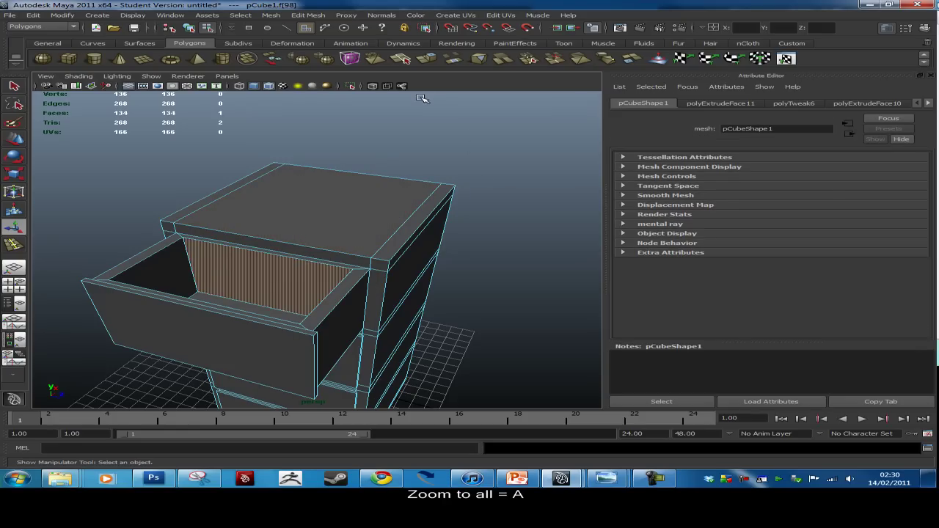
{"action": "left_click", "coordinate": [11, 145]}
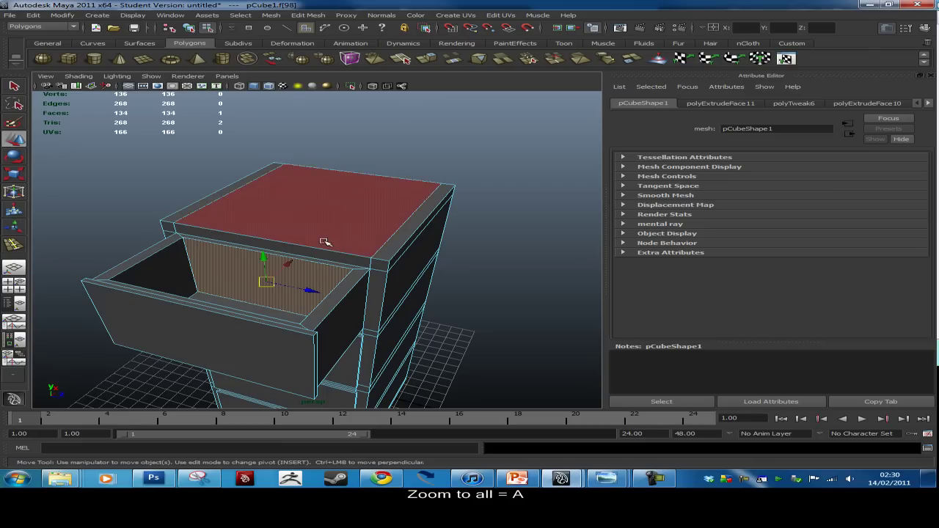
{"action": "middle_click_drag", "start_coordinate": [288, 264], "coordinate": [352, 220]}
{"action": "left_click_drag", "start_coordinate": [450, 232], "coordinate": [336, 266], "text": "alt"}
{"action": "middle_click_drag", "start_coordinate": [430, 220], "coordinate": [353, 224]}
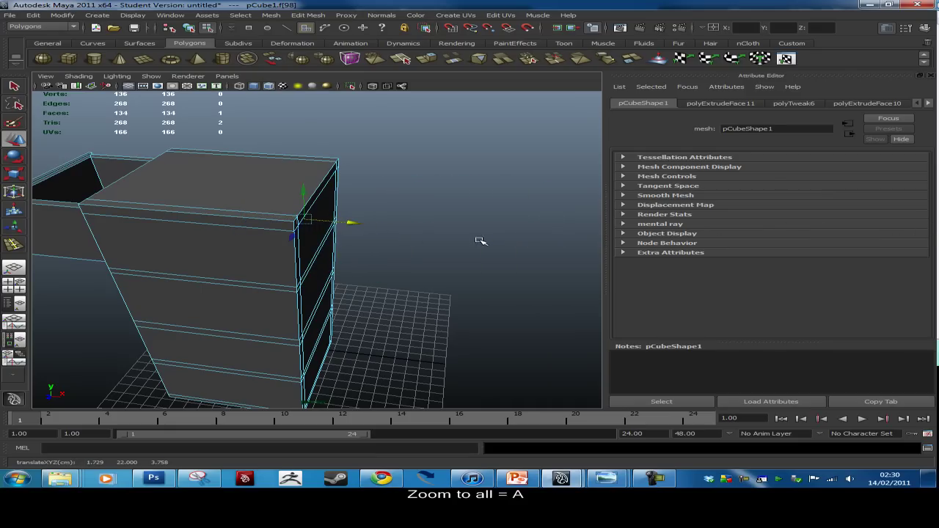
{"action": "left_click_drag", "start_coordinate": [265, 243], "coordinate": [388, 182], "text": "alt"}
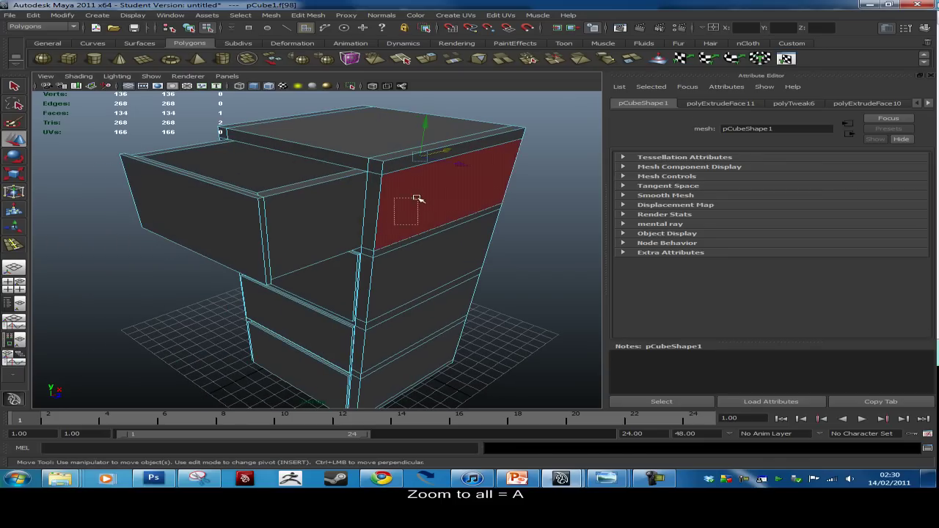
Deselect the face, return the cabinet to Object mode and select the whole object
{"action": "left_click", "coordinate": [541, 258]}
{"action": "right_click_drag", "start_coordinate": [404, 194], "coordinate": [477, 154]}
{"action": "left_click", "coordinate": [446, 199]}
{"action": "left_click_drag", "start_coordinate": [229, 247], "coordinate": [330, 243], "text": "alt"}
{"action": "left_click_drag", "start_coordinate": [394, 235], "coordinate": [399, 203], "text": "alt"}
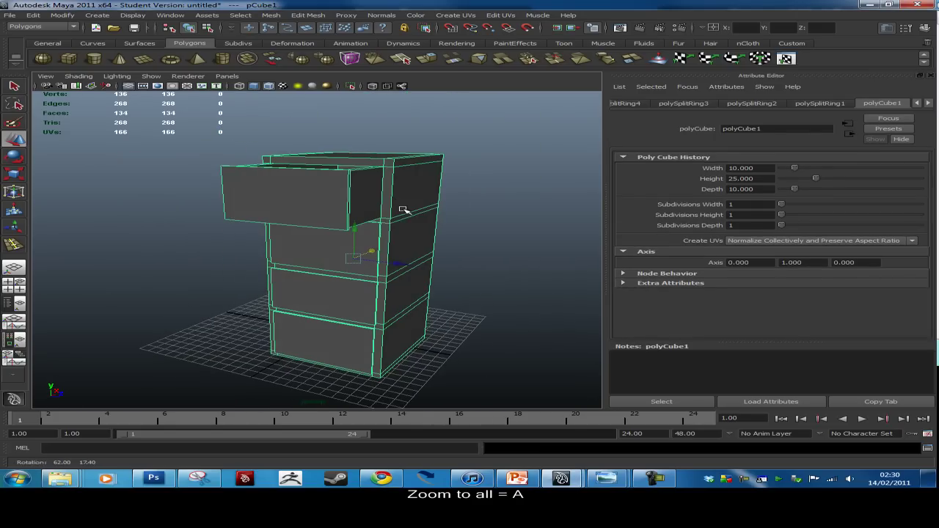
Save the scene under the file name filingcab in the default project's scenes folder
{"action": "left_click", "coordinate": [9, 15]}
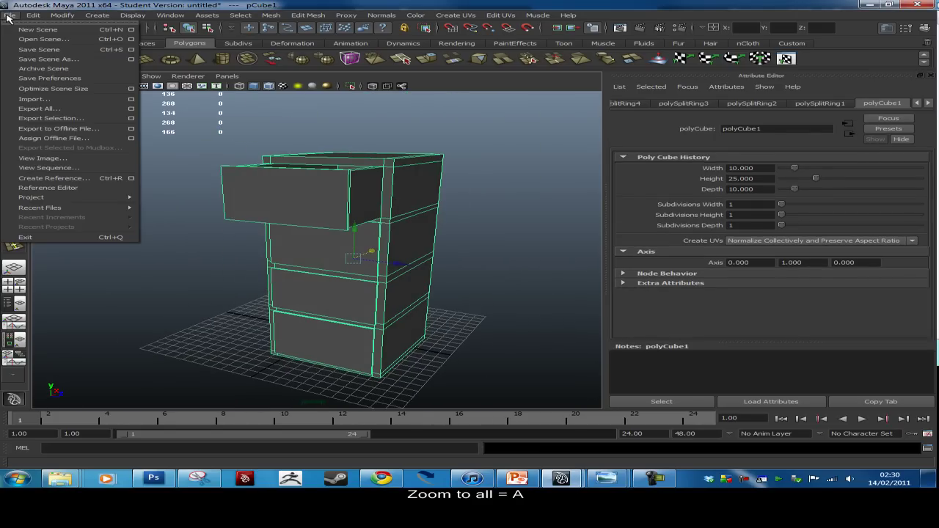
{"action": "left_click", "coordinate": [86, 66]}
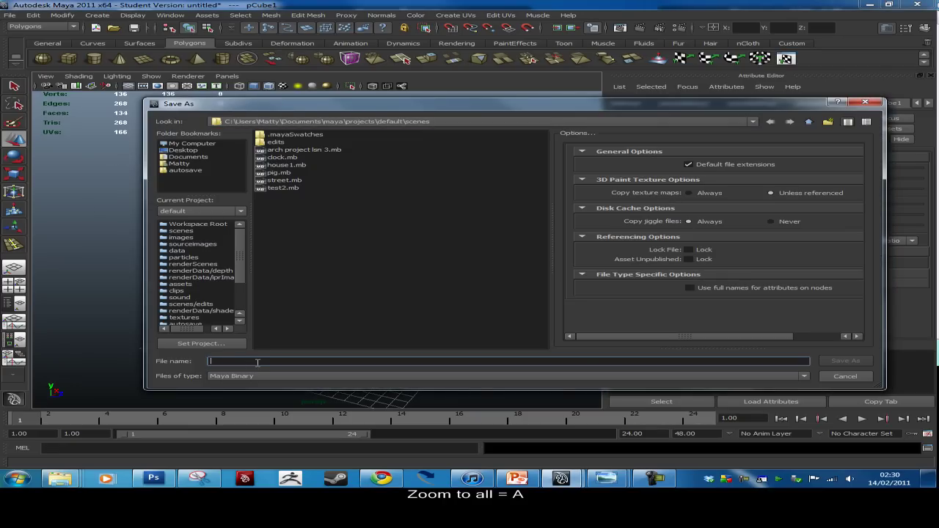
{"action": "type", "text": "fil"}
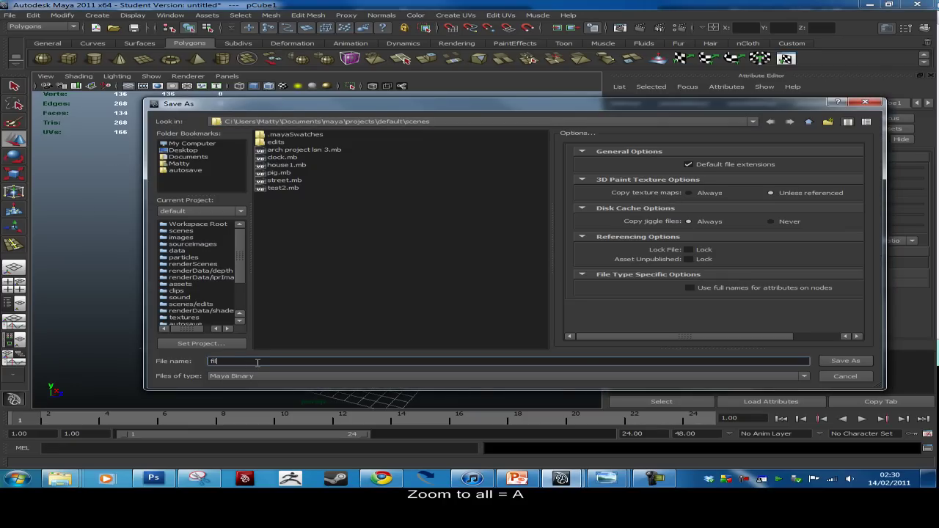
{"action": "type", "text": "ingcab"}
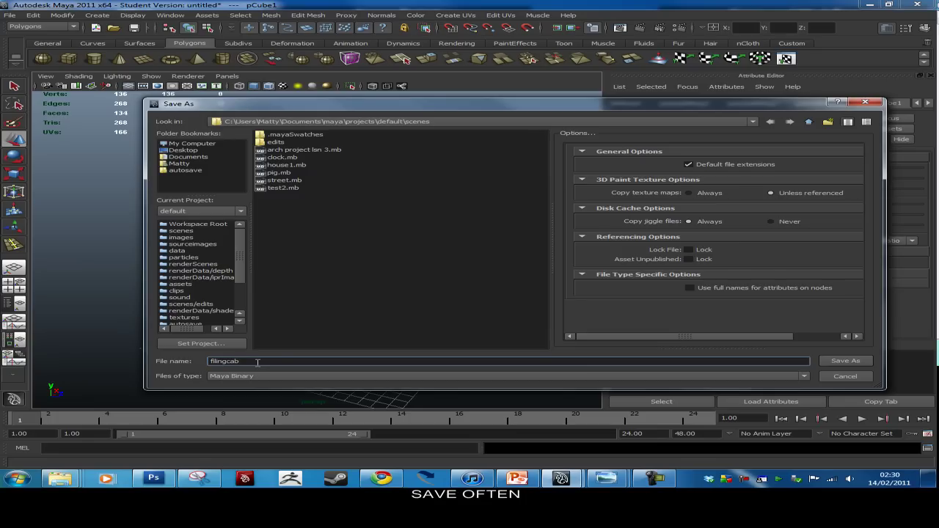